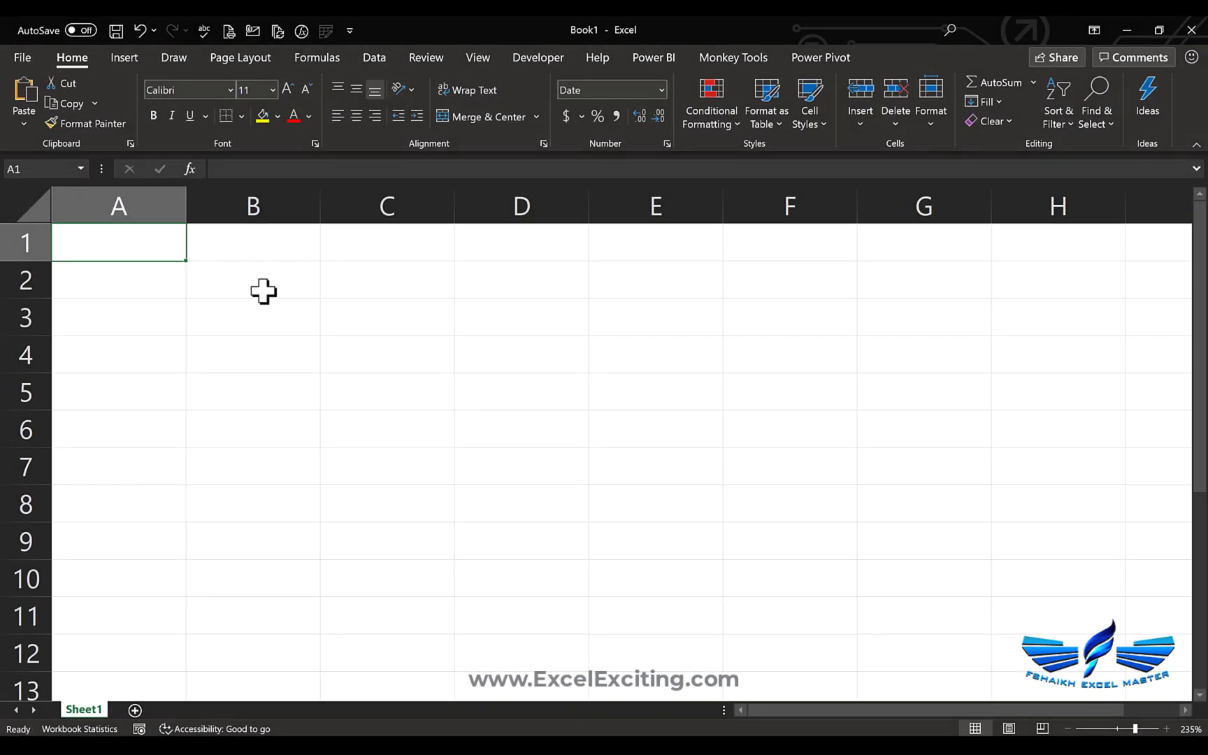
- Enter =TODAY() in cell A1 and confirm it displays 6/6/2020
{"action": "type", "text": "=tod"}
{"action": "key", "text": "Tab"}
{"action": "type", "text": ")"}
{"action": "key", "text": "Return"}
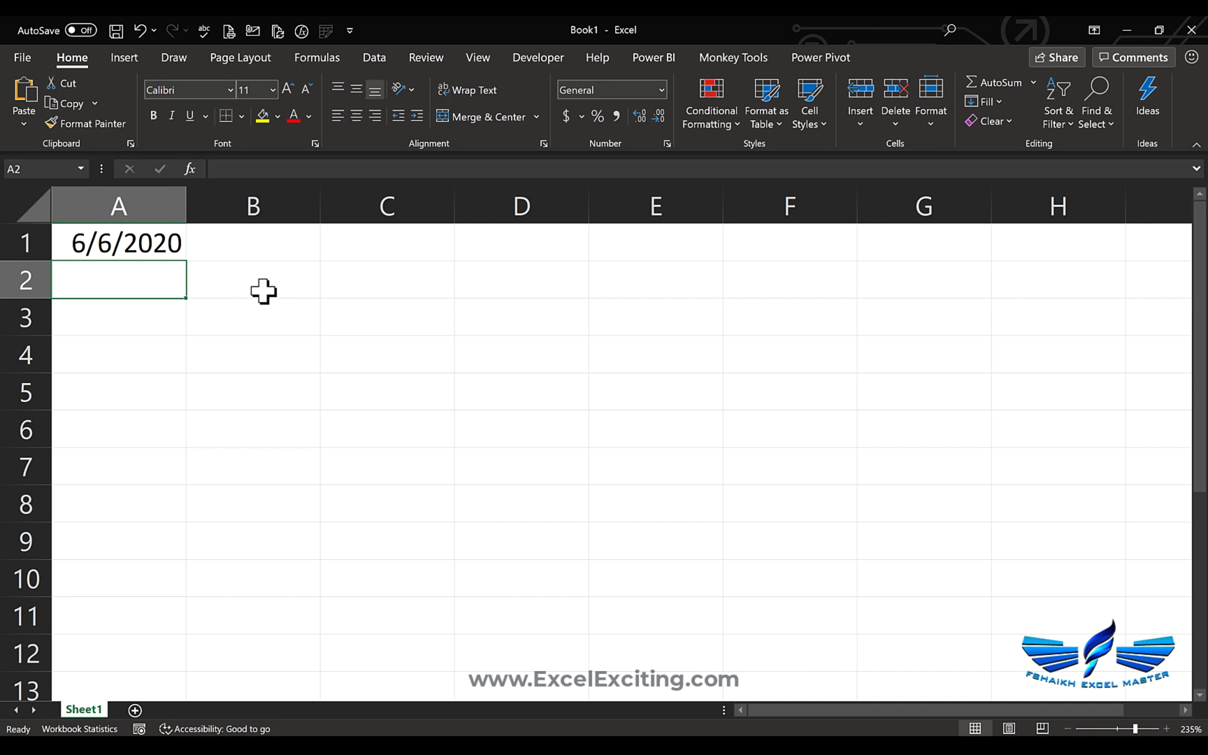
{"action": "left_click", "coordinate": [159, 258]}
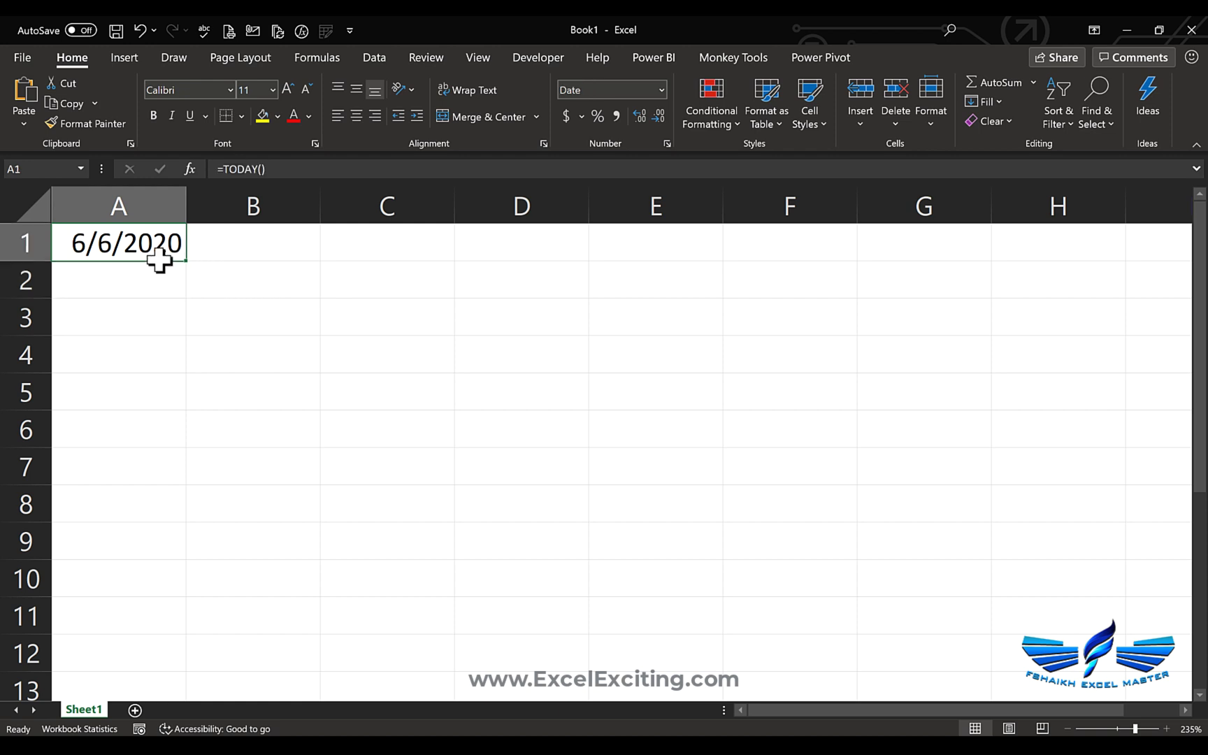
- Name the date cell A1 TodayDate using the Name Box
{"action": "left_click", "coordinate": [335, 62]}
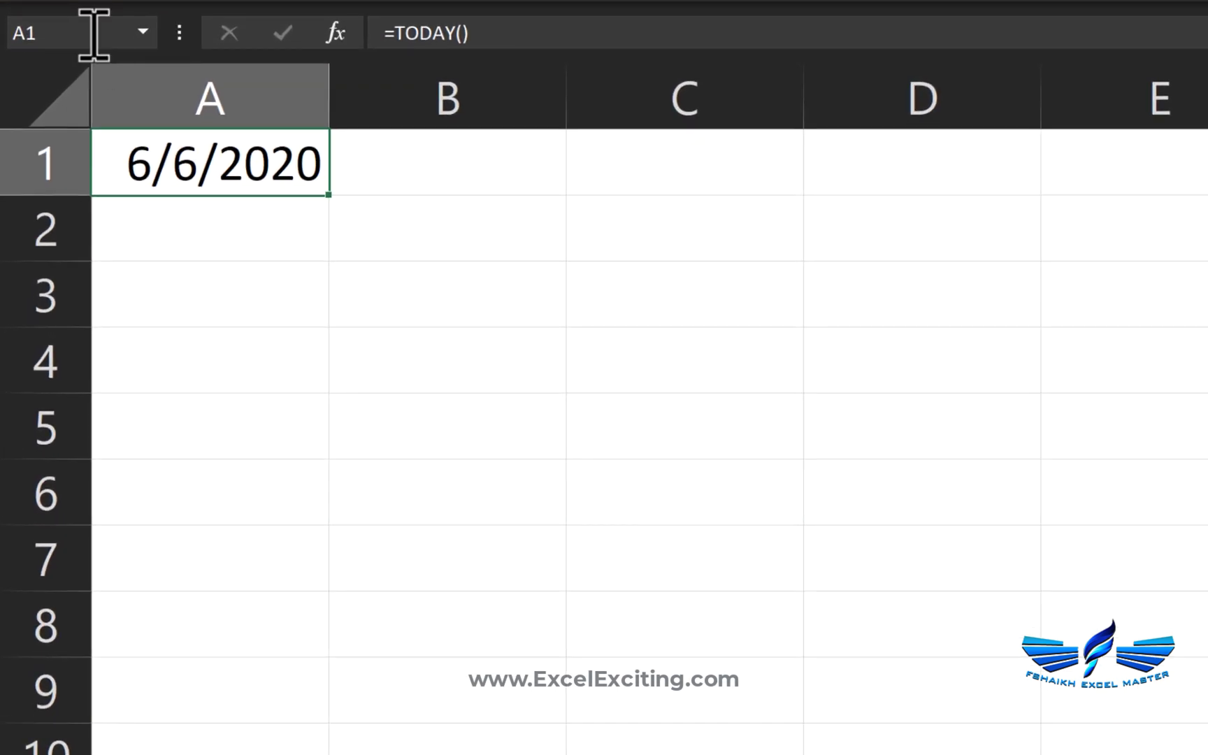
{"action": "left_click", "coordinate": [94, 34]}
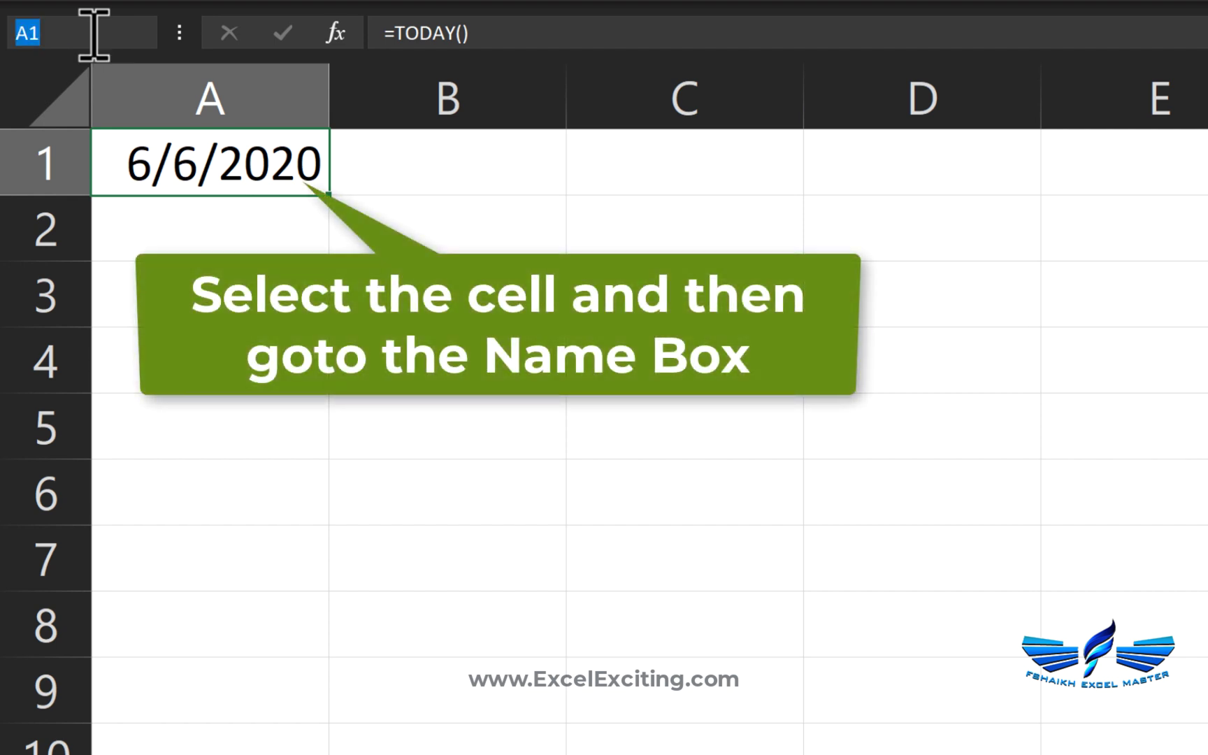
{"action": "type", "text": "TodayDate"}
{"action": "key", "text": "Return"}
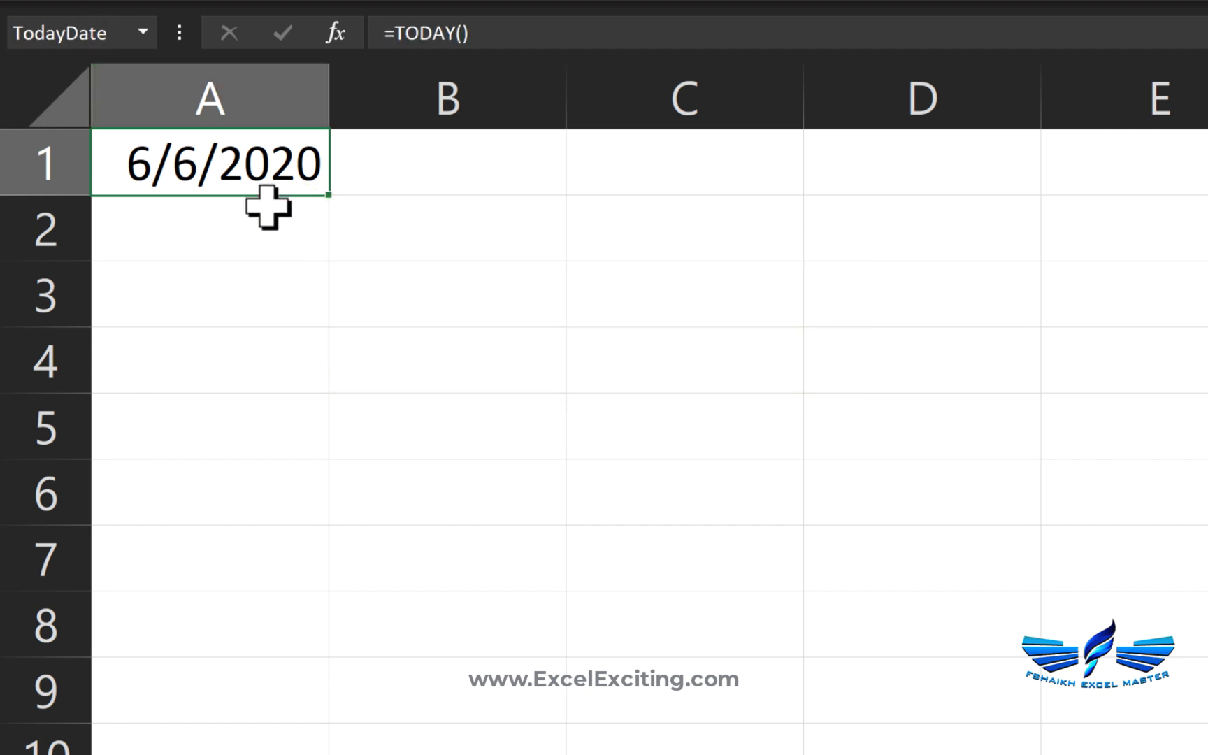
- Move the date cell from A1 to C2 and confirm TodayDate still selects it
{"action": "left_click_drag", "start_coordinate": [262, 200], "coordinate": [640, 233]}
{"action": "left_click", "coordinate": [191, 247]}
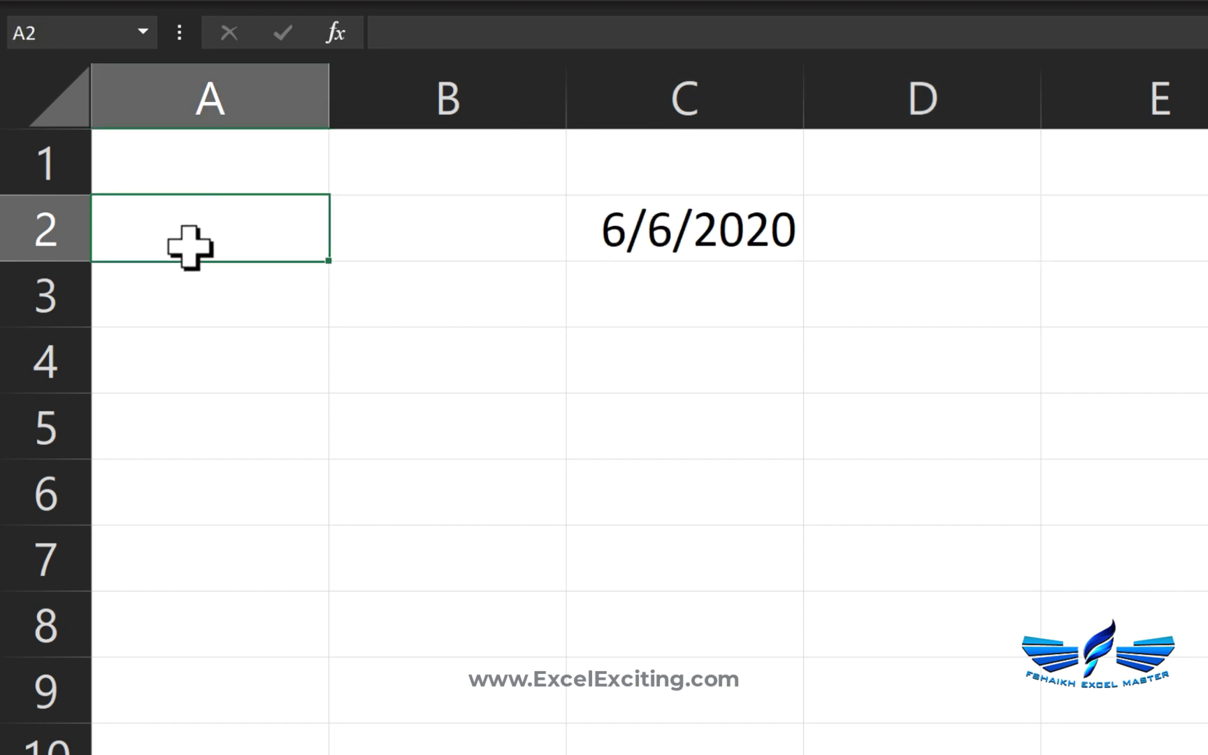
{"action": "left_click", "coordinate": [142, 32]}
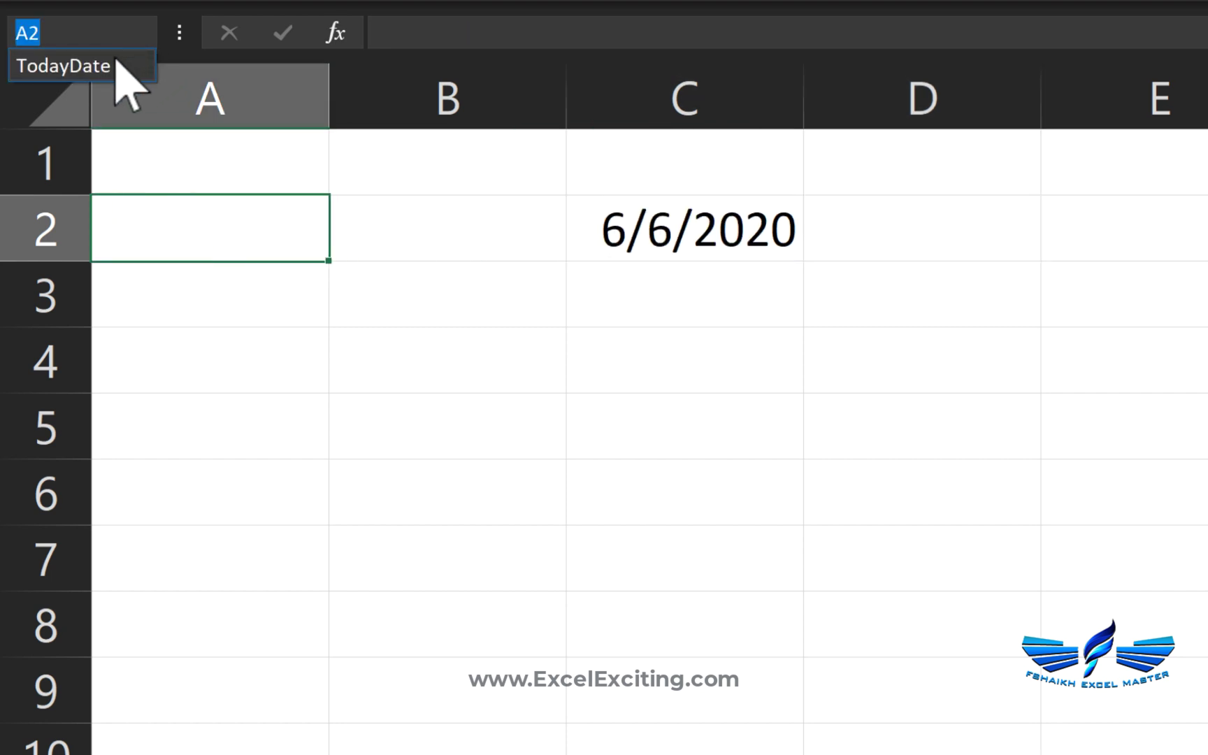
{"action": "left_click", "coordinate": [70, 67]}
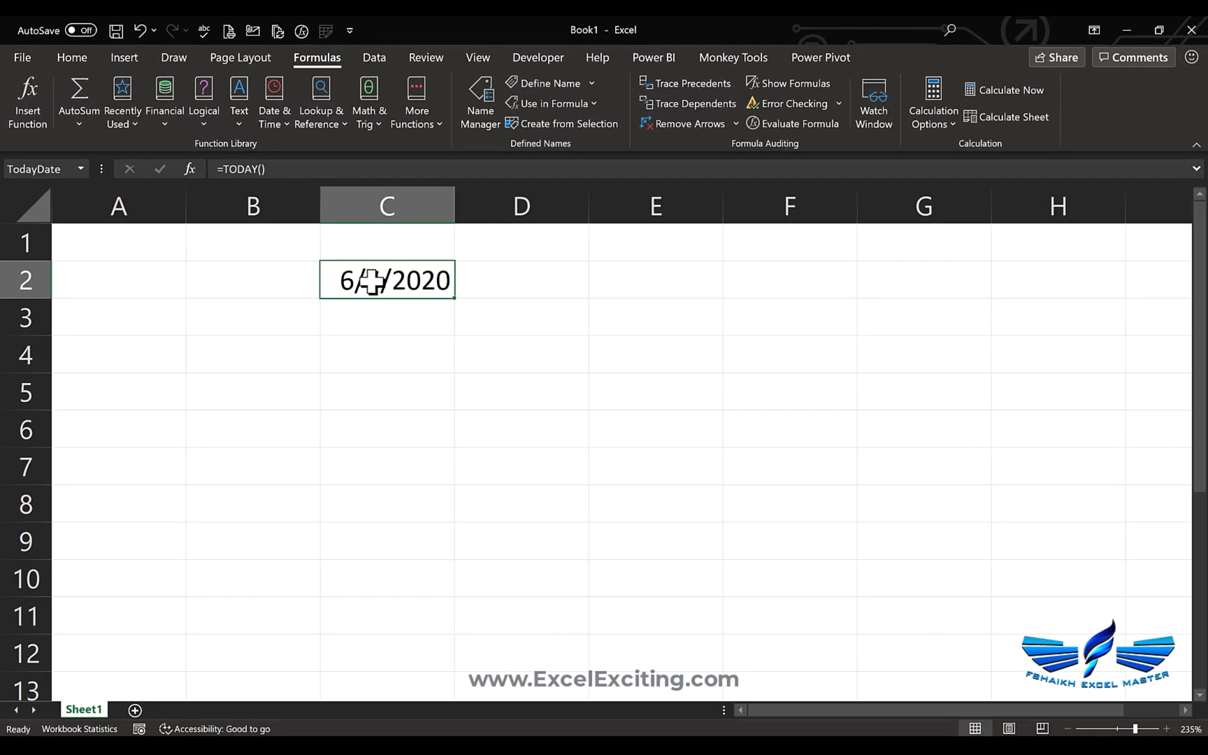
- Create a Power Query from the TodayDate range in C2 with Data > From Table/Range
{"action": "right_click", "coordinate": [370, 278]}
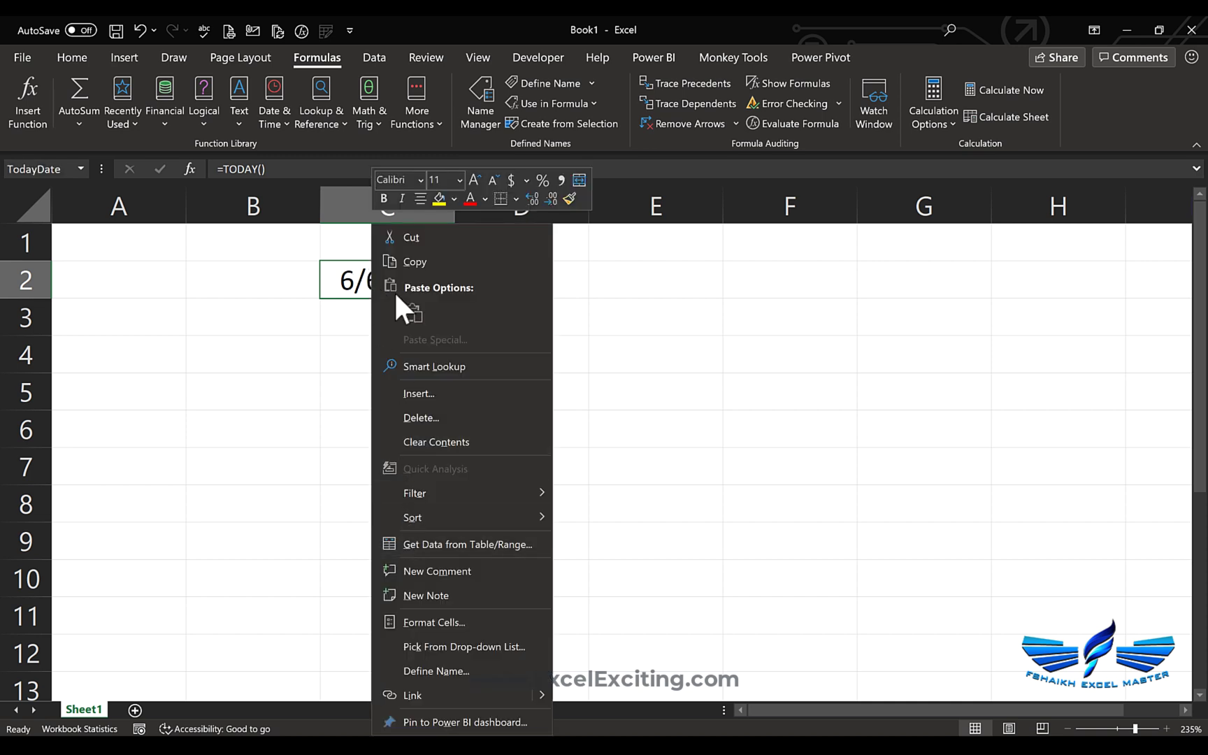
{"action": "left_click", "coordinate": [378, 58]}
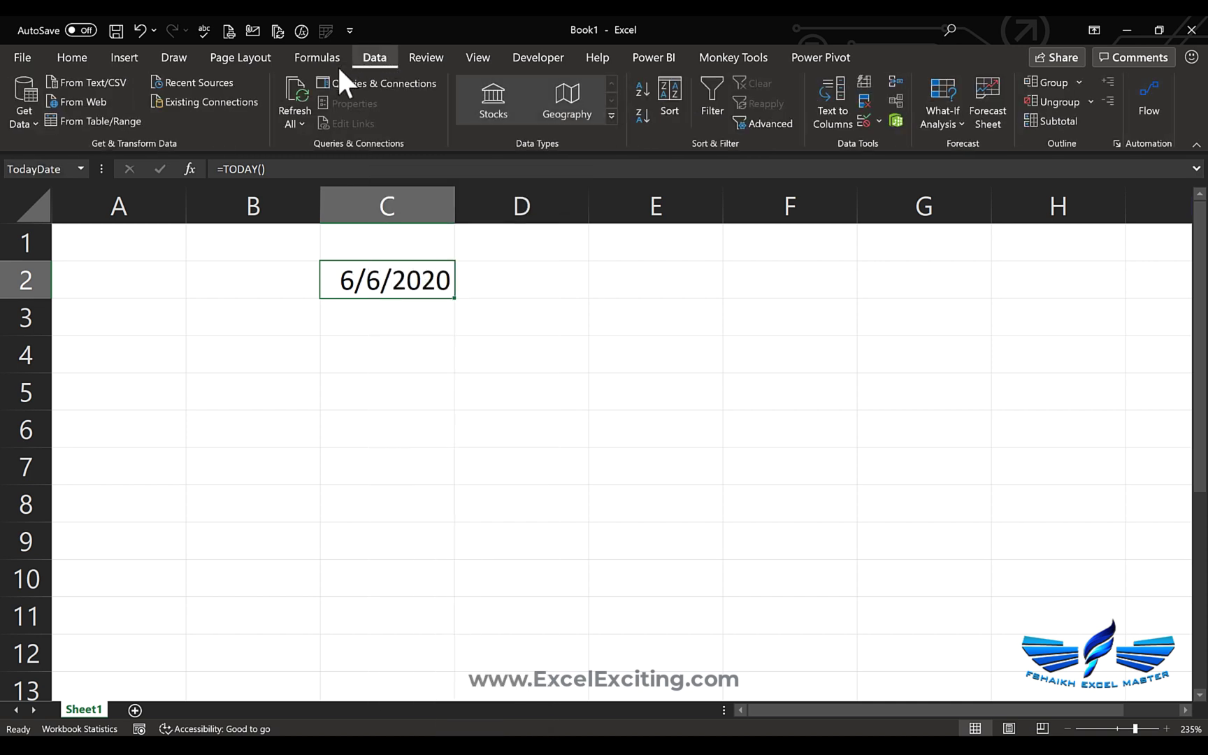
{"action": "left_click", "coordinate": [98, 122]}
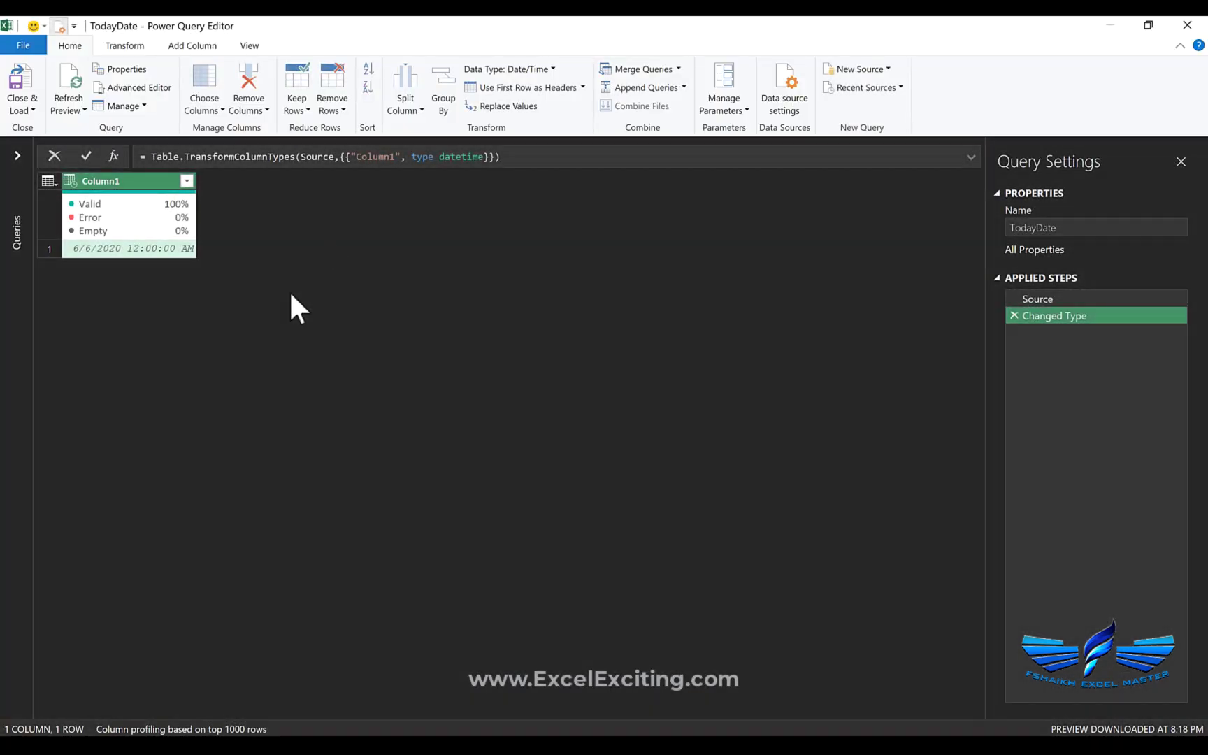
- Delete the automatic Changed Type step so only Source remains
{"action": "left_click", "coordinate": [17, 155]}
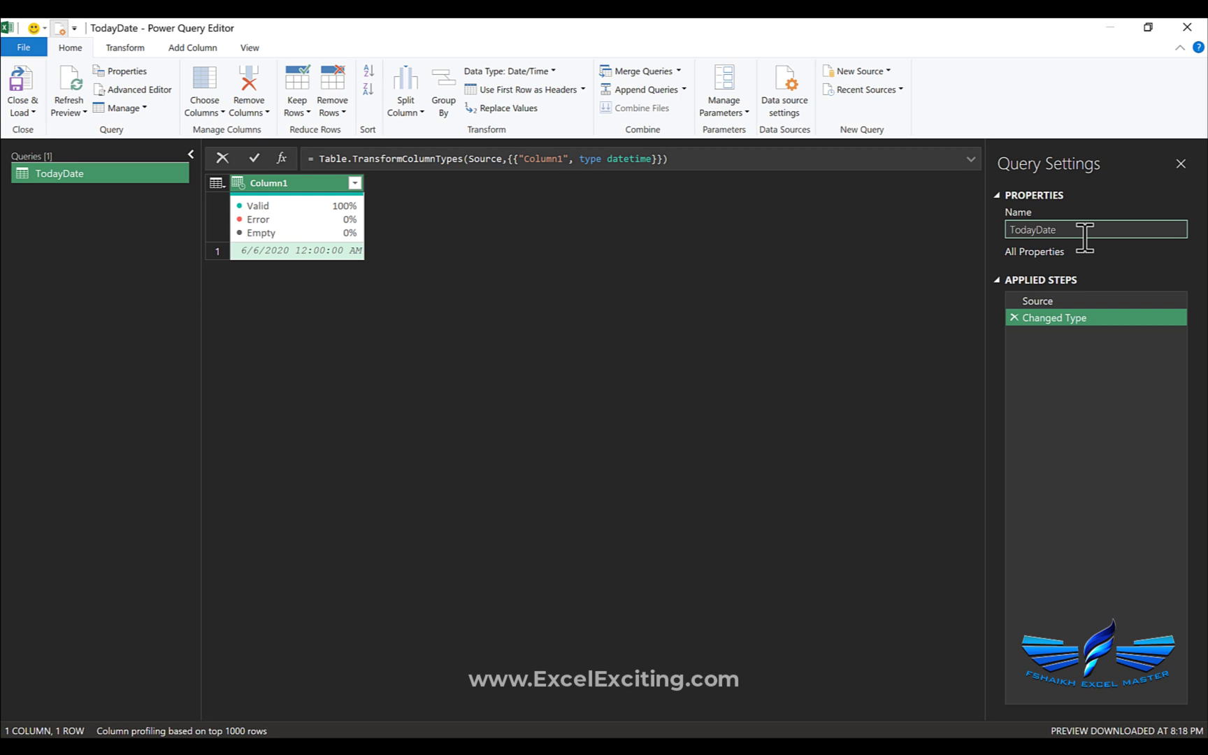
{"action": "left_click", "coordinate": [1013, 317]}
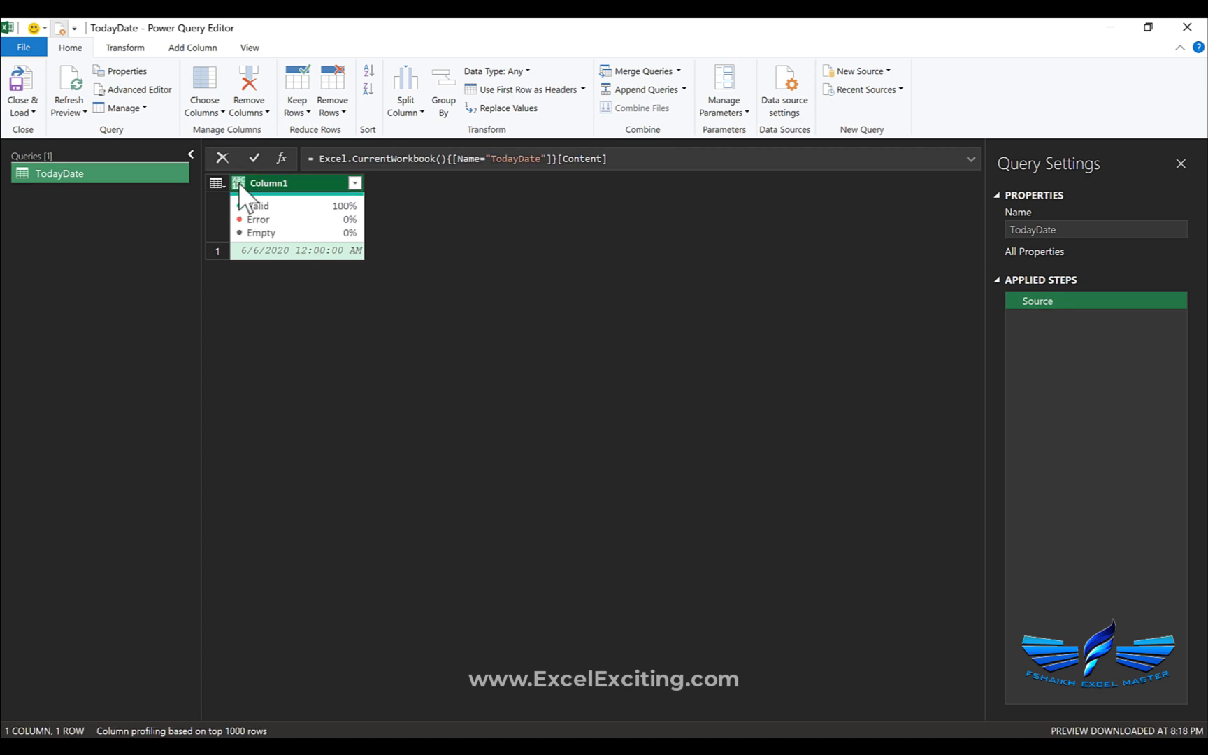
- Change Column1's type to Date and verify the Data Type reads Date
{"action": "right_click", "coordinate": [272, 184]}
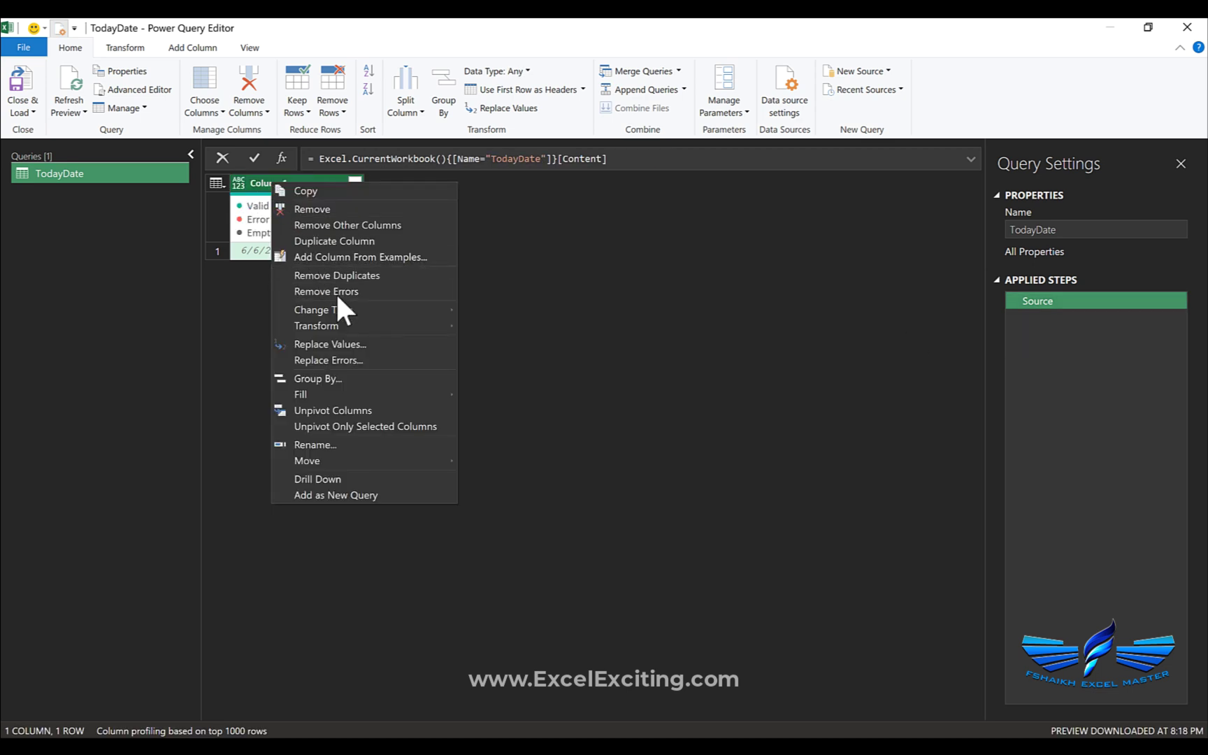
{"action": "mouse_move", "coordinate": [338, 301]}
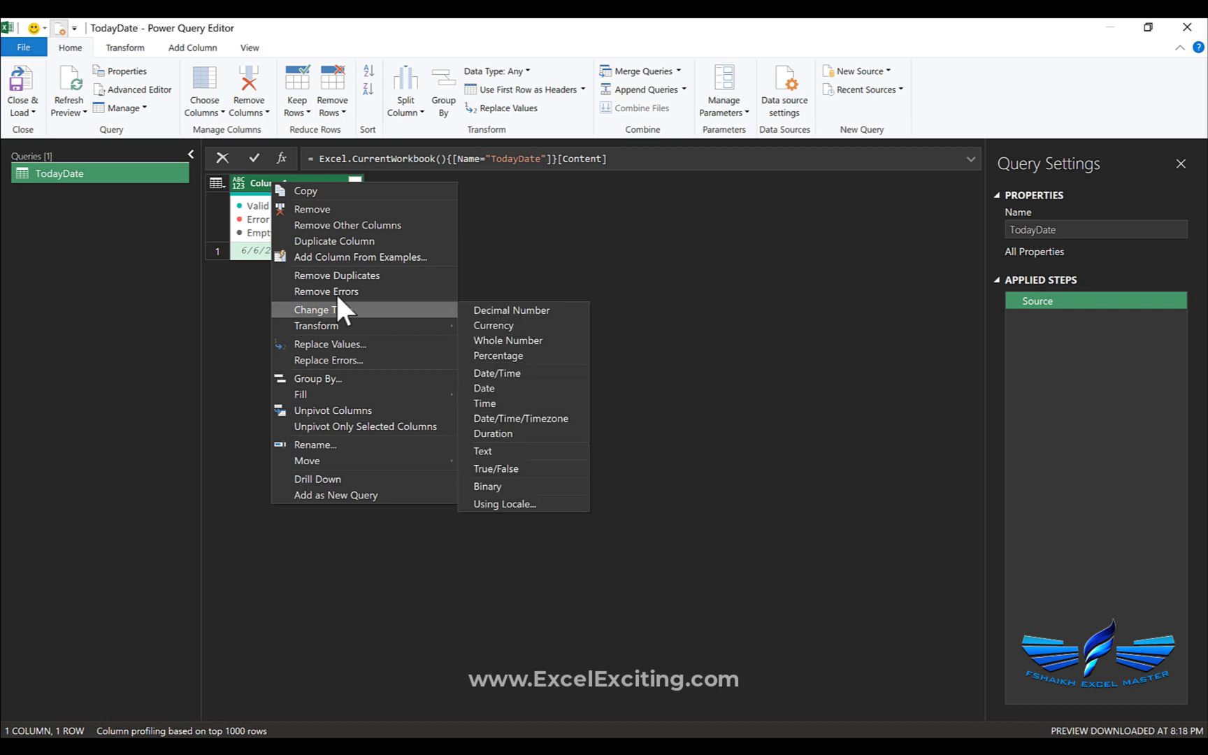
{"action": "left_click", "coordinate": [491, 384]}
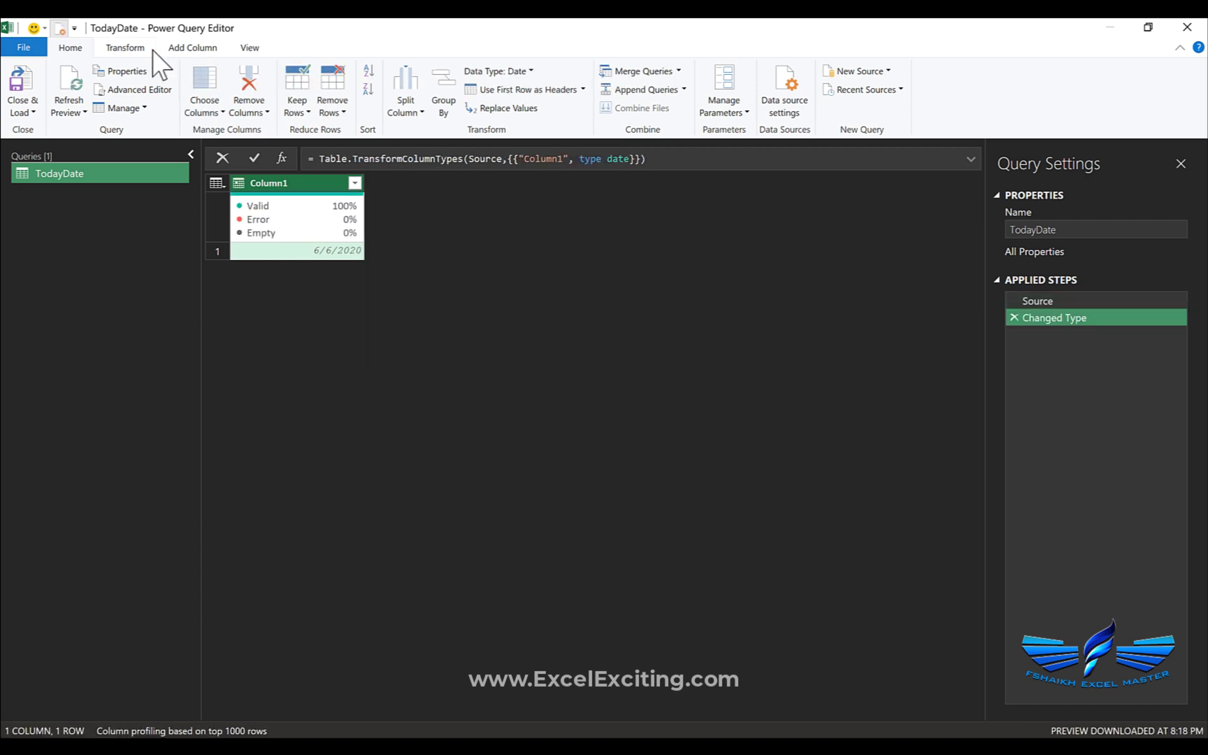
{"action": "left_click", "coordinate": [126, 48]}
{"action": "left_click", "coordinate": [213, 71]}
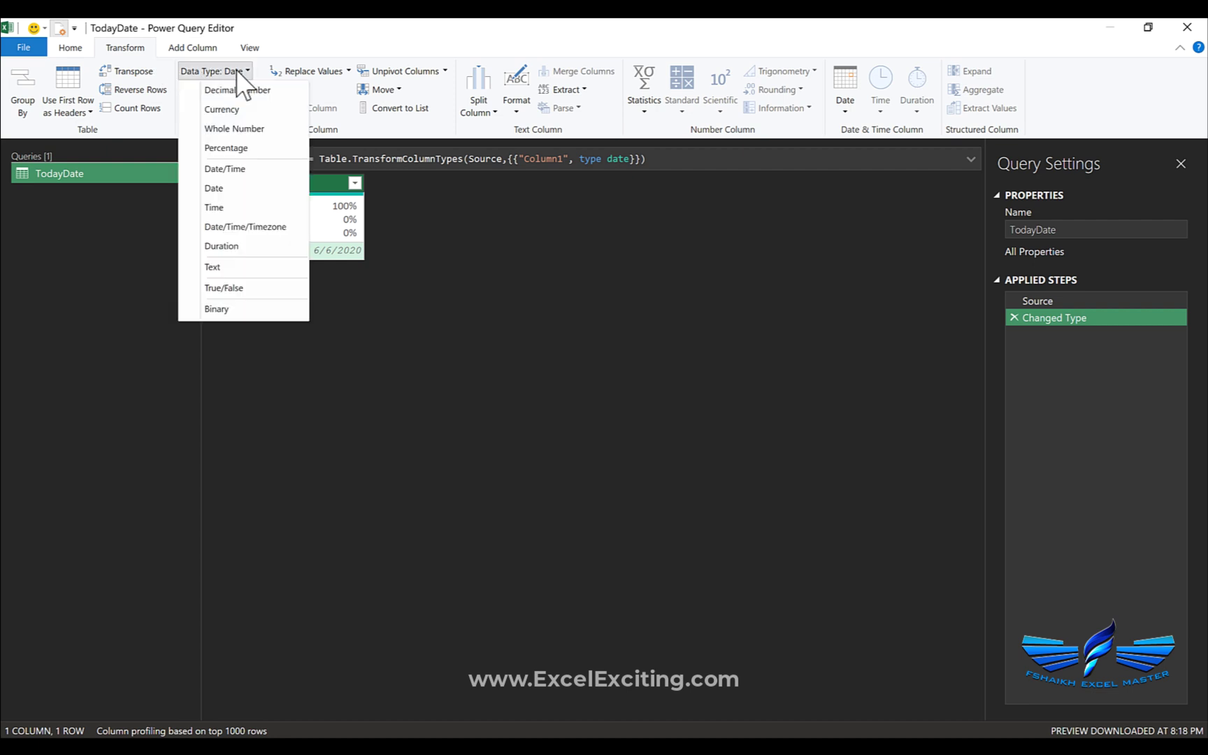
{"action": "left_click", "coordinate": [556, 274]}
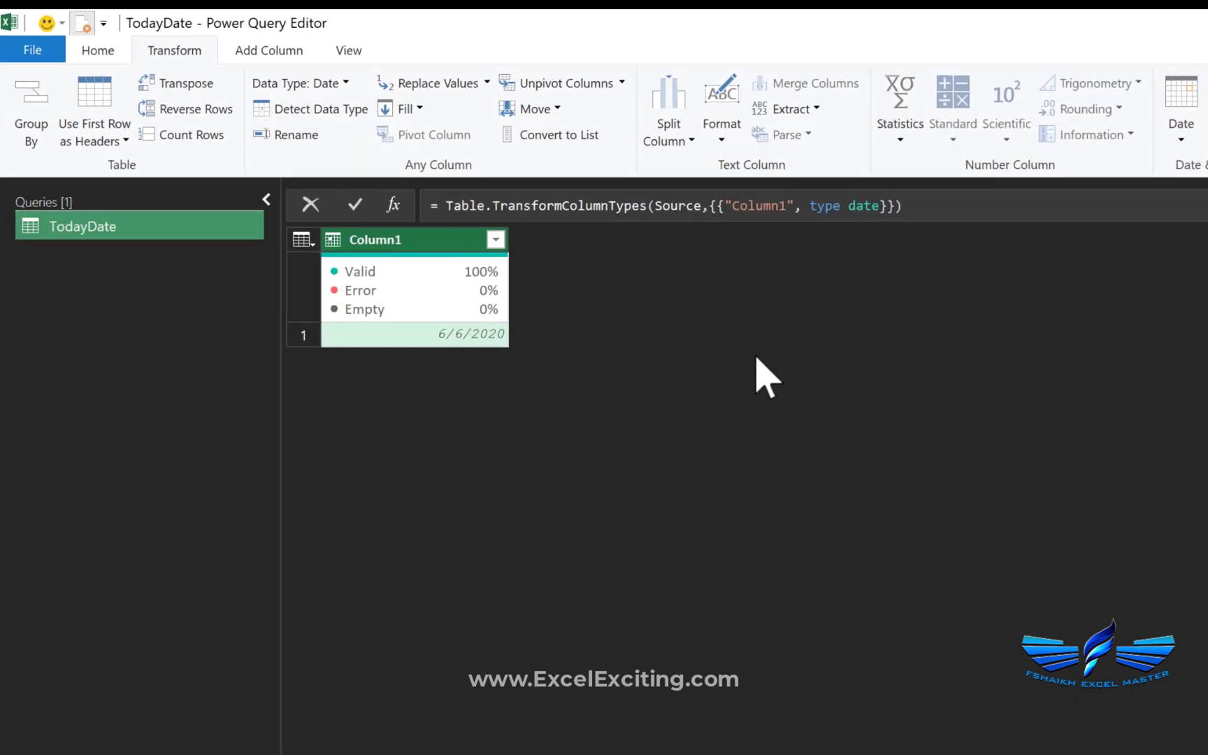
{"action": "left_click", "coordinate": [478, 421]}
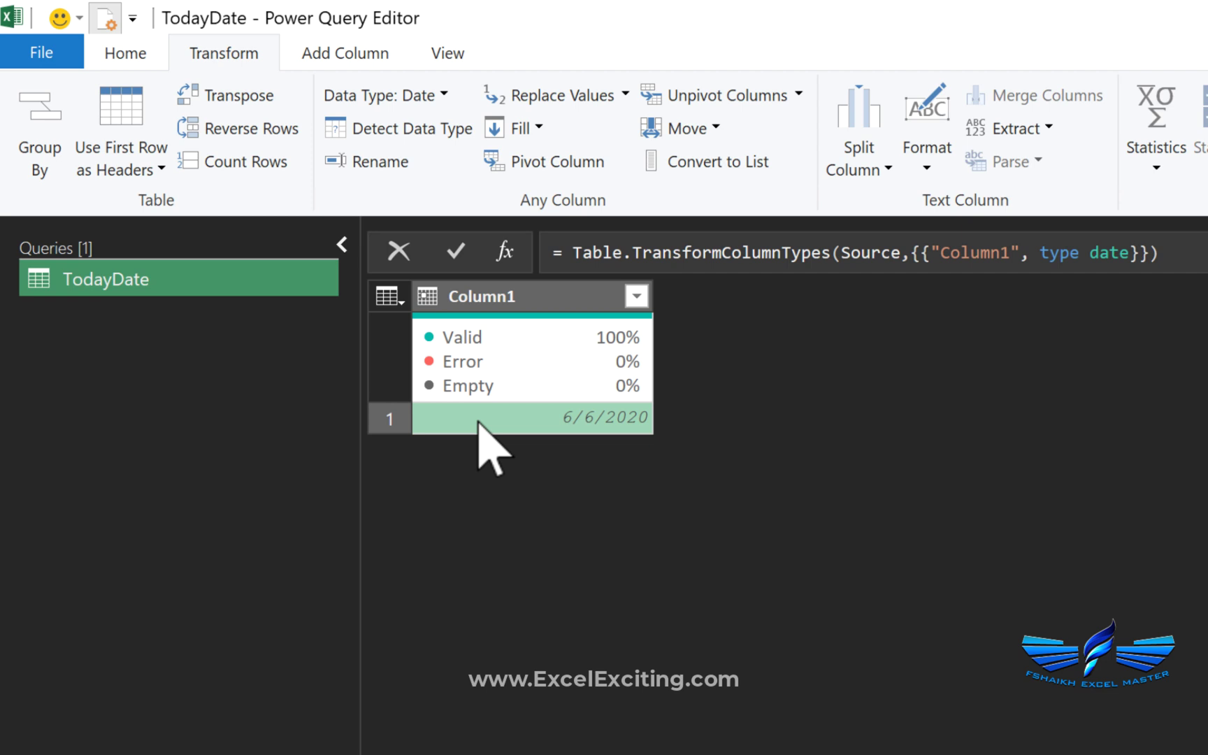
- Drill down on the 6/6/2020 cell to return a single date value
{"action": "right_click", "coordinate": [478, 420]}
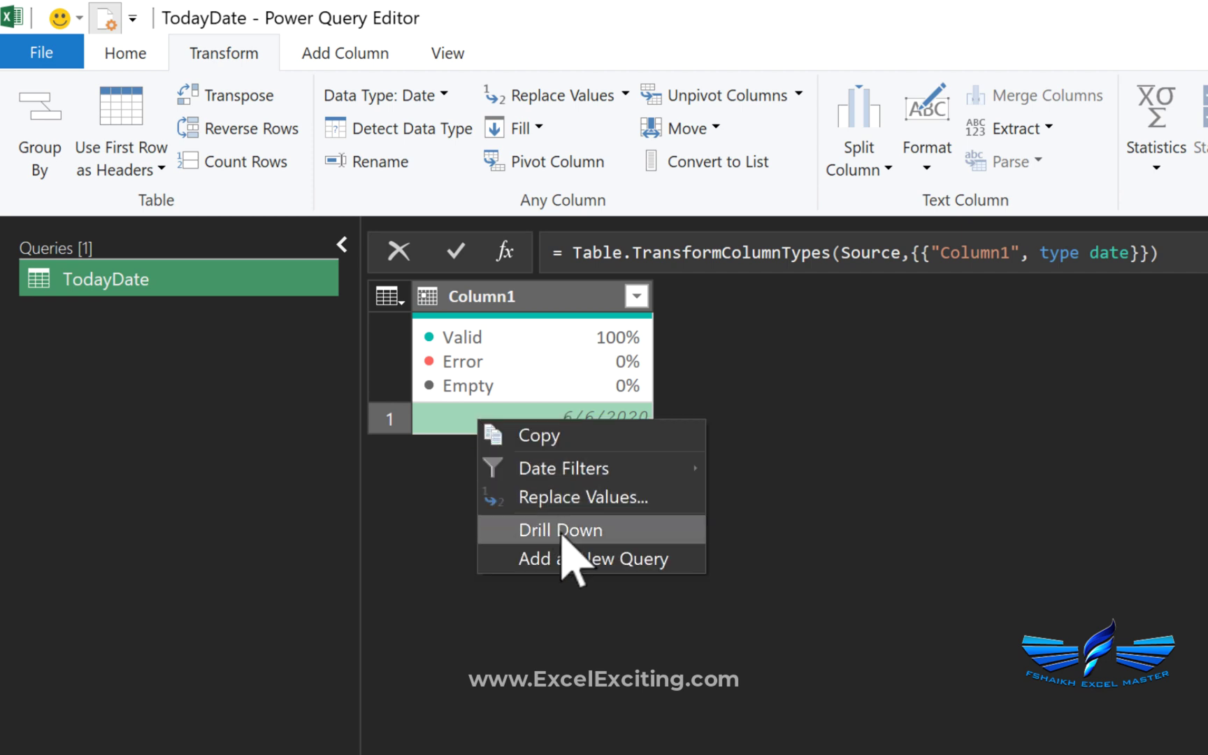
{"action": "left_click", "coordinate": [561, 533]}
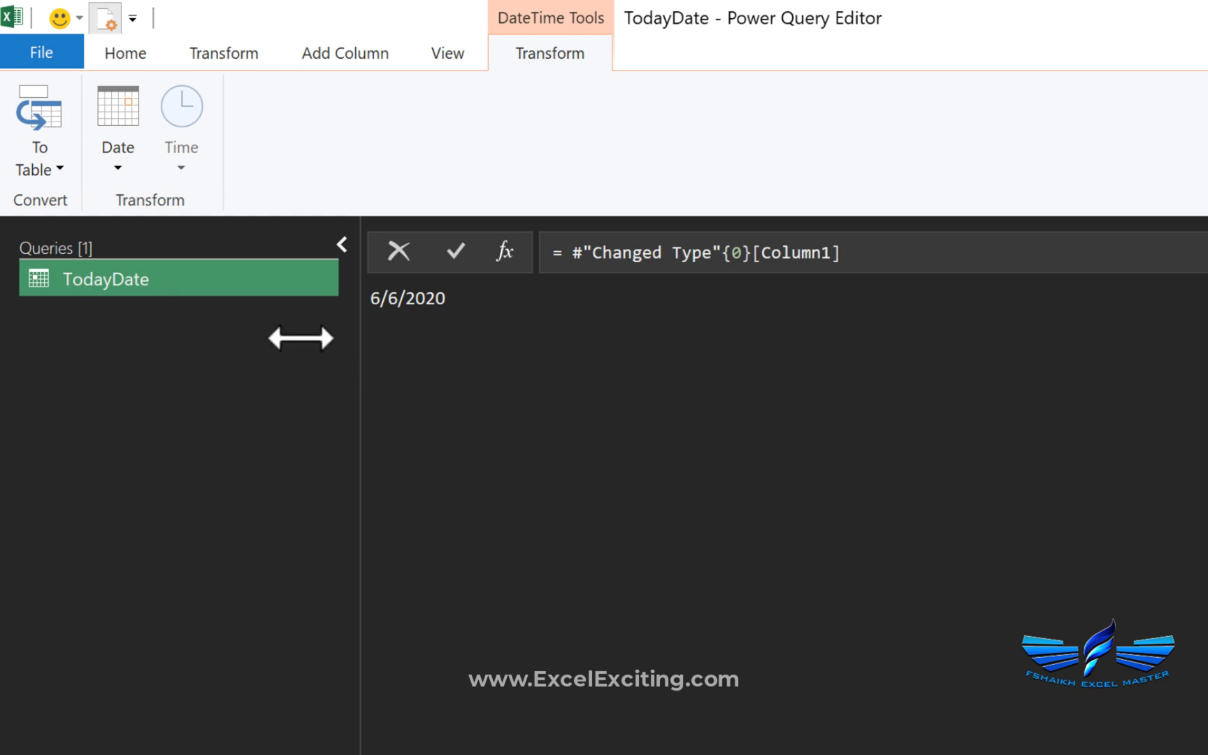
- Add a blank query, Query1, with the formula =TodayDate
{"action": "right_click", "coordinate": [209, 381]}
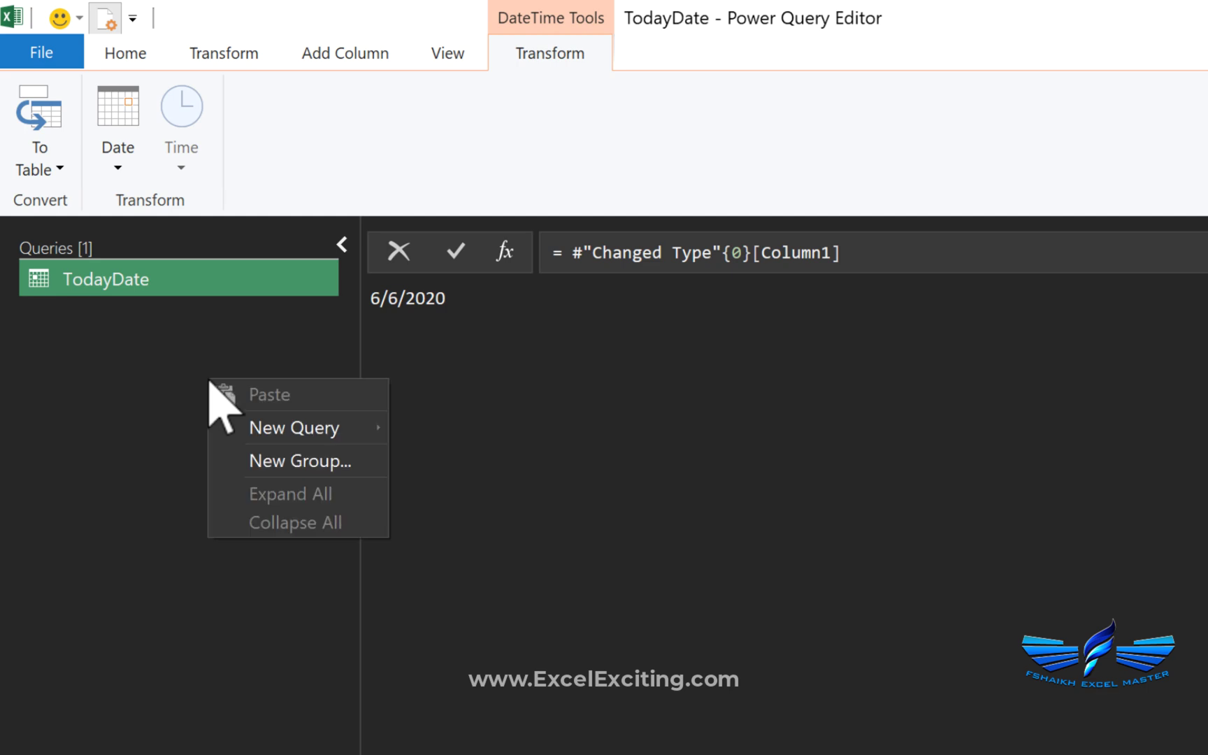
{"action": "mouse_move", "coordinate": [349, 427]}
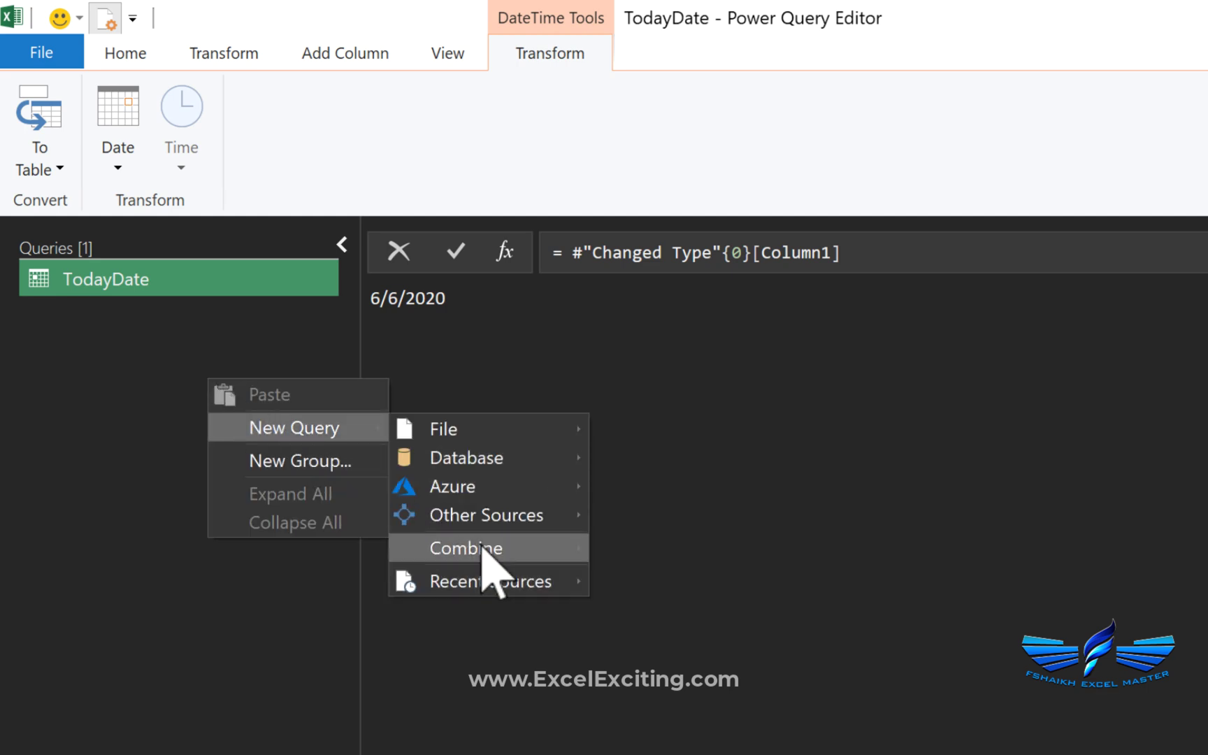
{"action": "mouse_move", "coordinate": [490, 515]}
{"action": "left_click", "coordinate": [657, 618]}
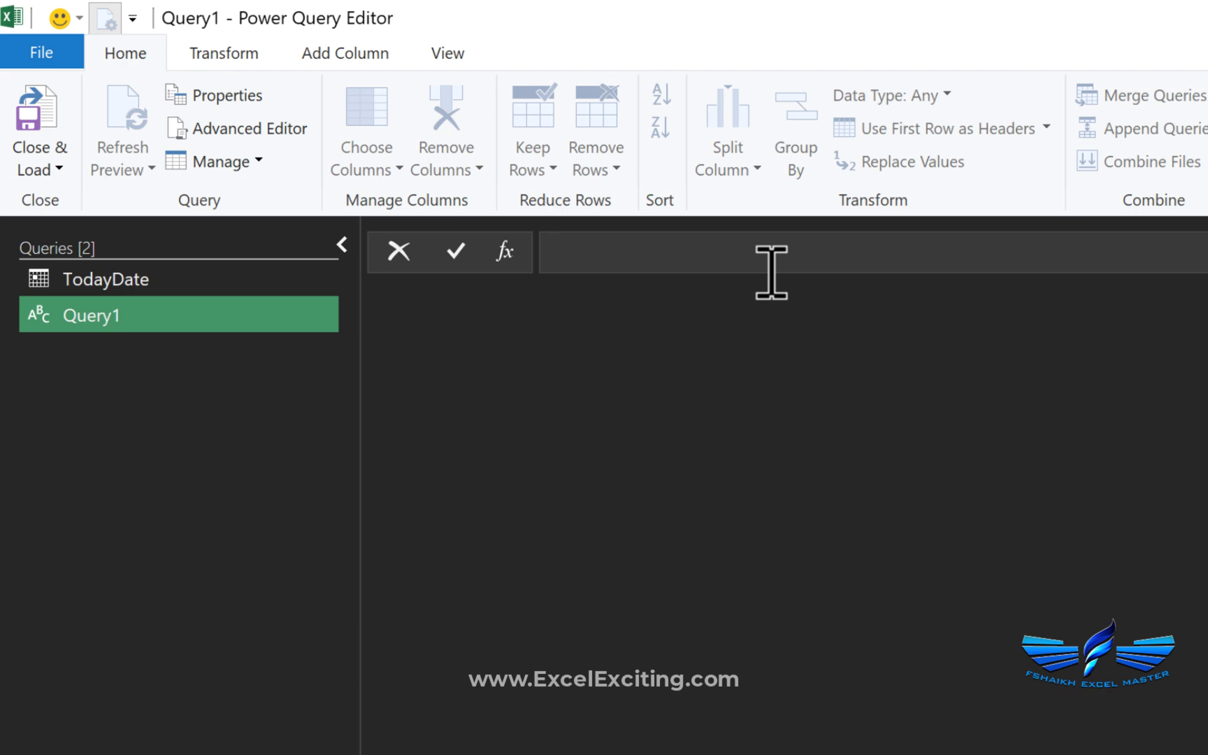
{"action": "type", "text": "=toda"}
{"action": "key", "text": "Tab"}
{"action": "key", "text": "Return"}
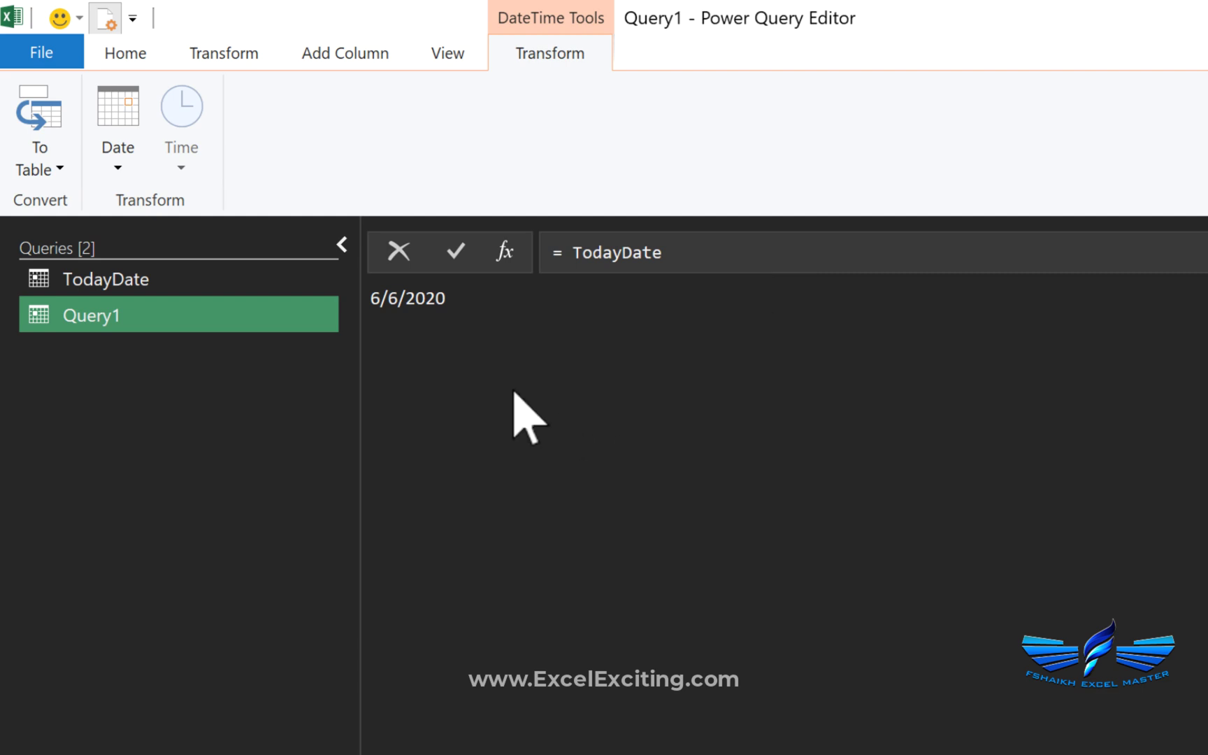
- Delete the Query1 query
{"action": "right_click", "coordinate": [194, 318]}
{"action": "key", "text": "Delete"}
{"action": "left_click", "coordinate": [1195, 706]}
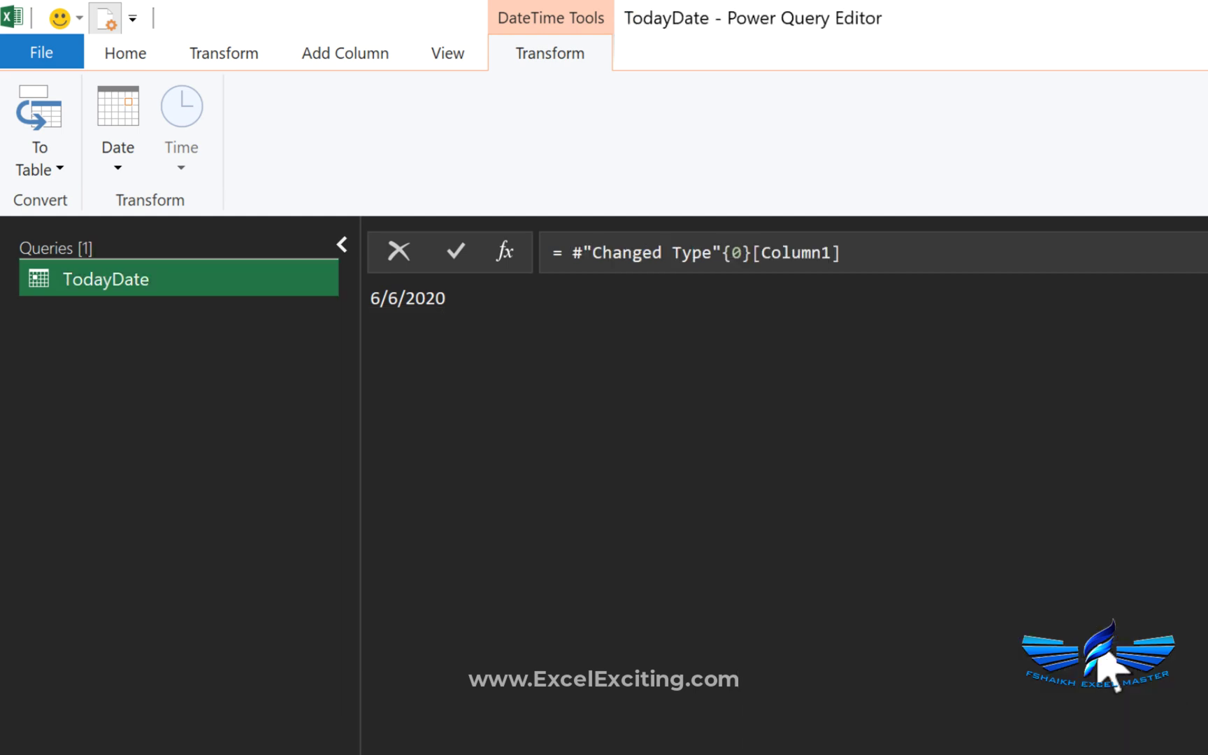
- Close and load TodayDate with Only Create Connection
{"action": "left_click", "coordinate": [149, 58]}
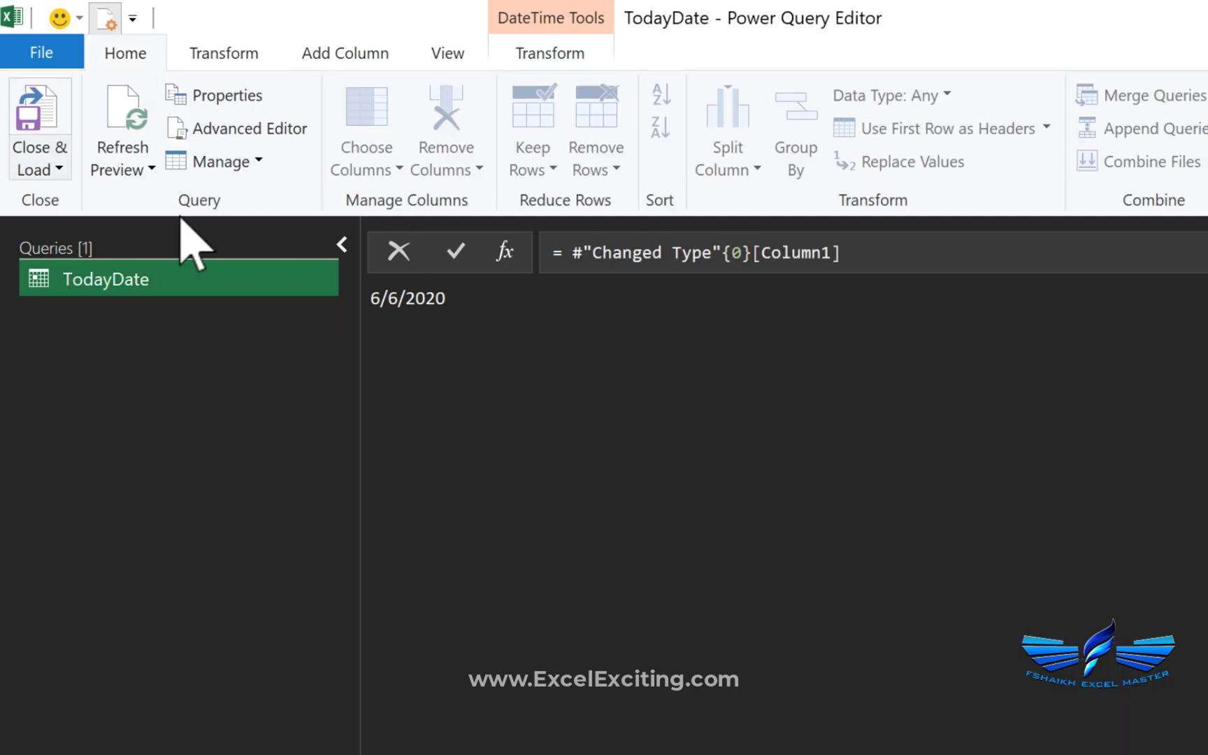
{"action": "left_click", "coordinate": [57, 170]}
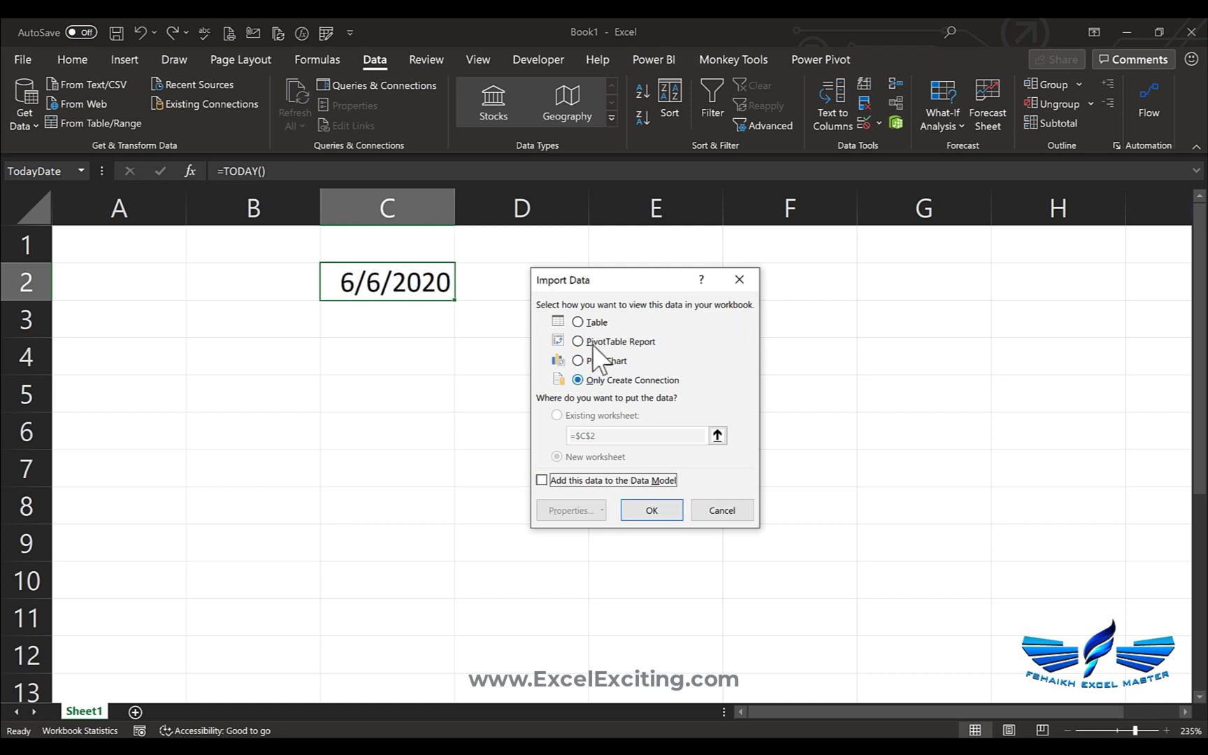
{"action": "left_click", "coordinate": [650, 511]}
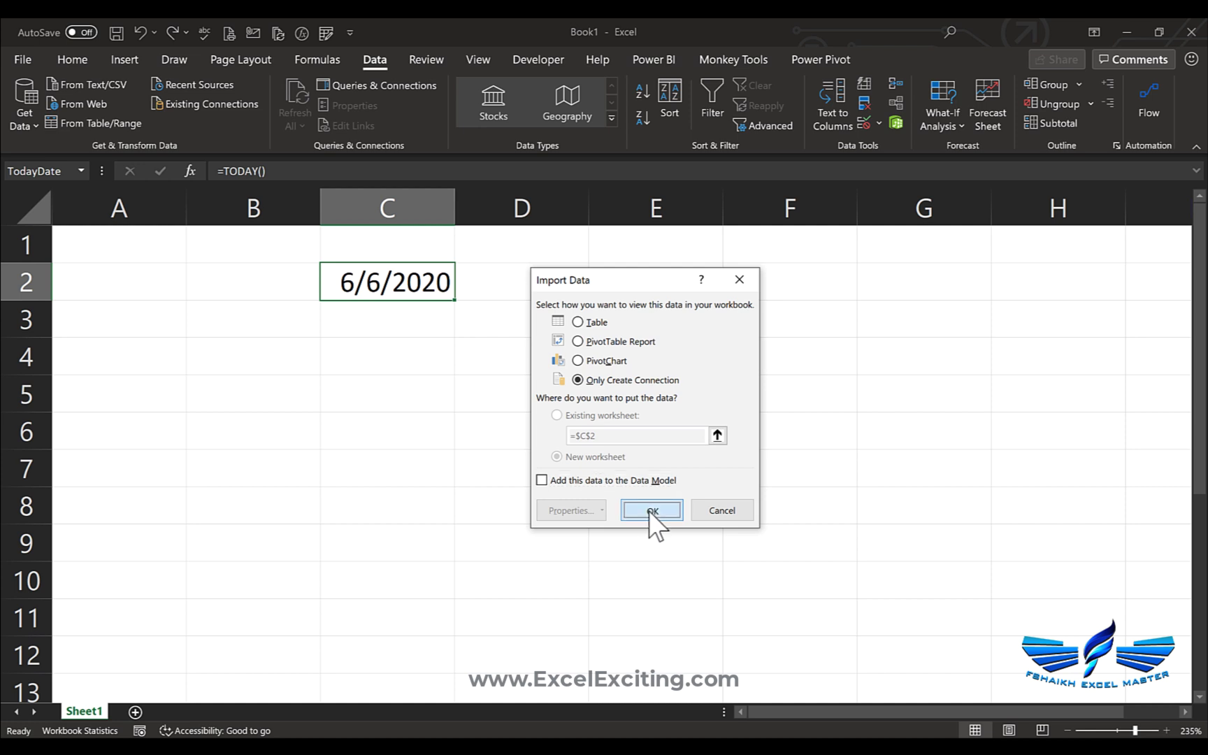
{"action": "left_click", "coordinate": [648, 510]}
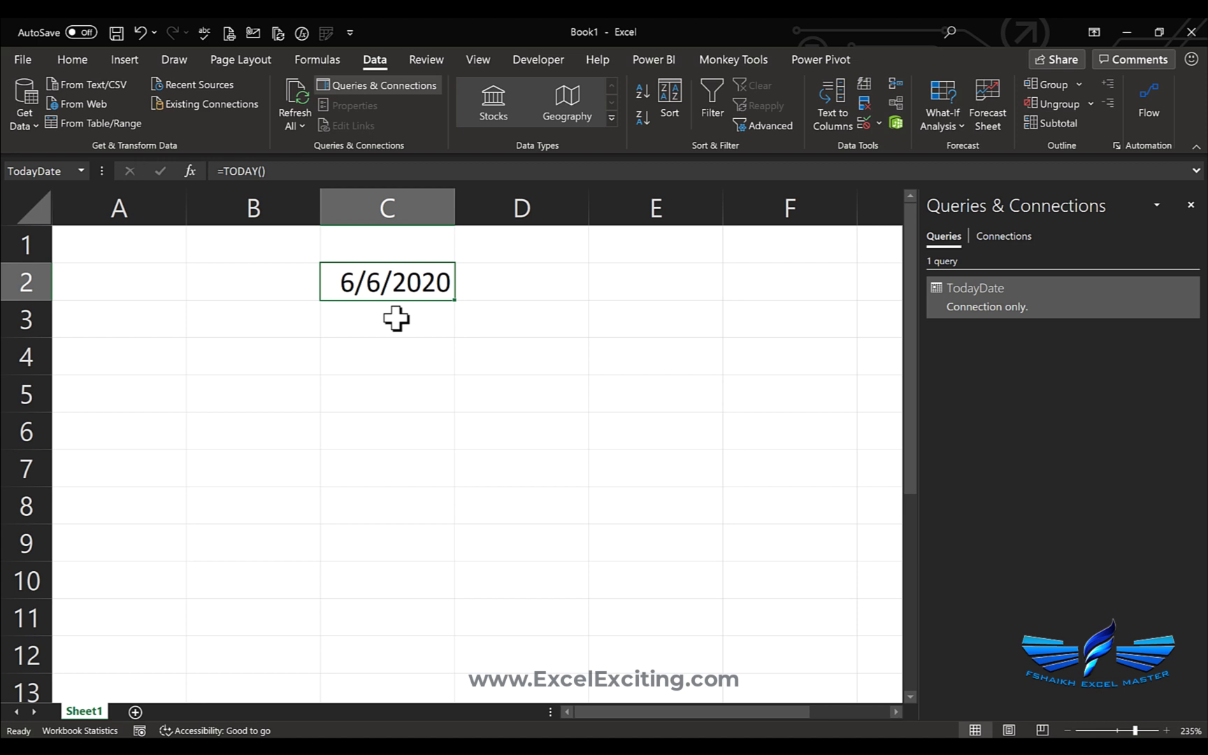
- Clear C2 and re-enter =TODAY() there so it shows 6/6/2020
{"action": "key", "text": "Delete"}
{"action": "left_click", "coordinate": [396, 319]}
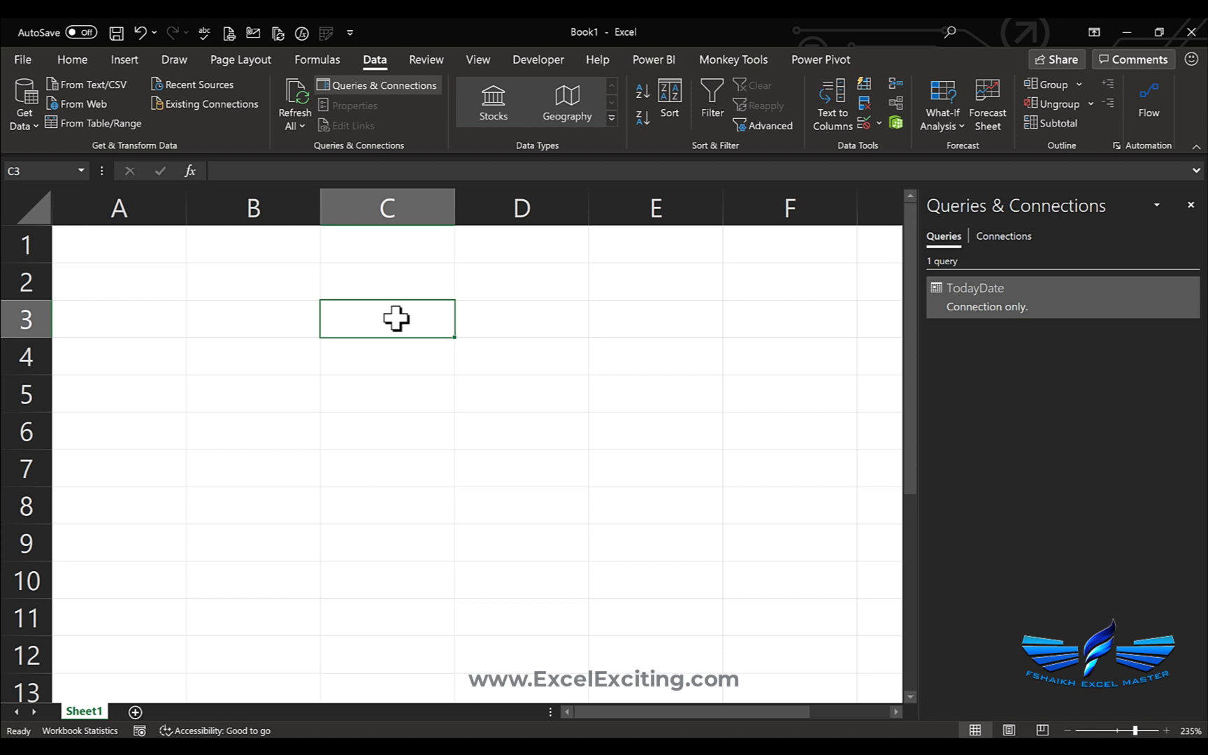
{"action": "left_click", "coordinate": [386, 287]}
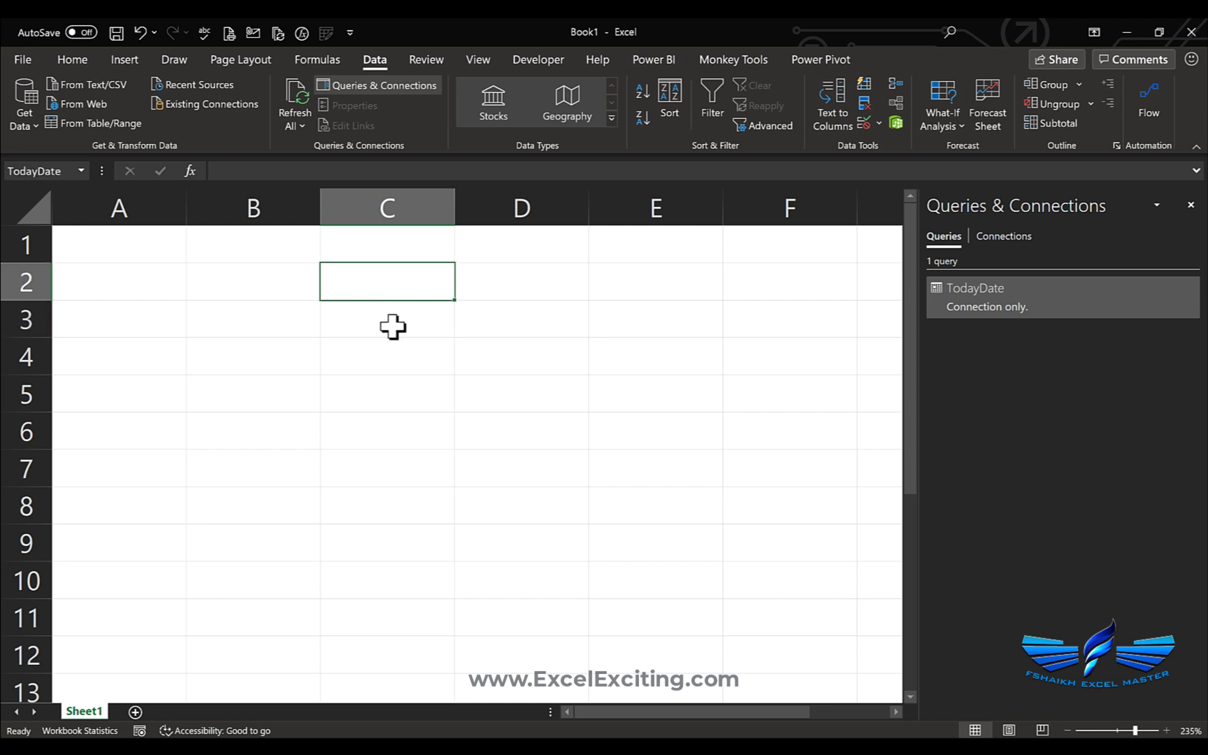
{"action": "type", "text": "=to"}
{"action": "key", "text": "Tab"}
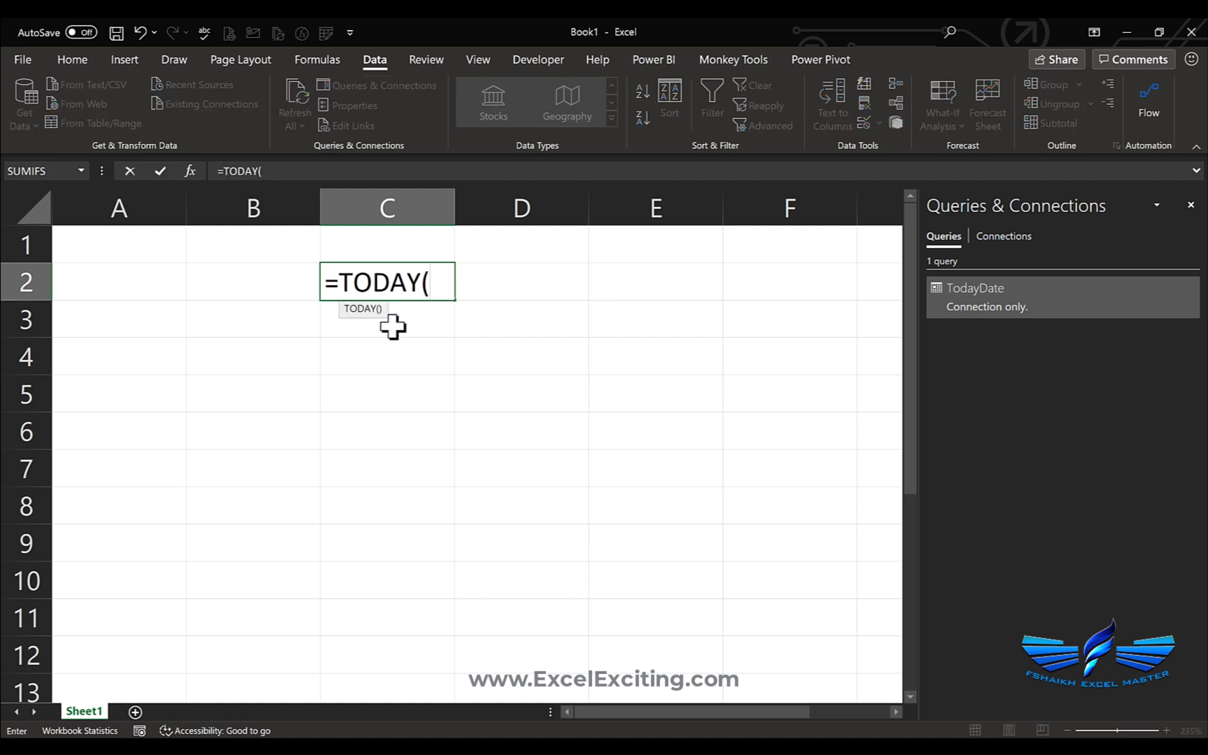
{"action": "type", "text": ")"}
{"action": "key", "text": "Return"}
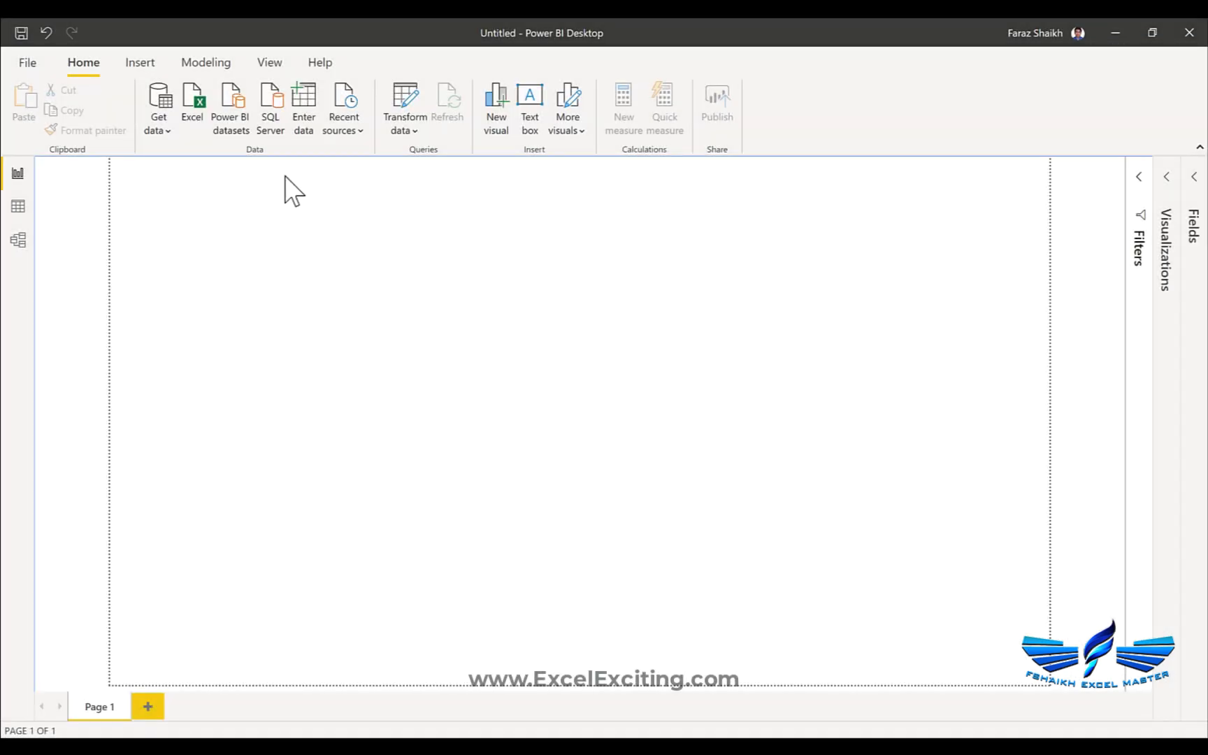
- Launch Power Query Editor in Power BI Desktop from the Transform data menu
{"action": "left_click", "coordinate": [412, 132]}
{"action": "left_click", "coordinate": [439, 159]}
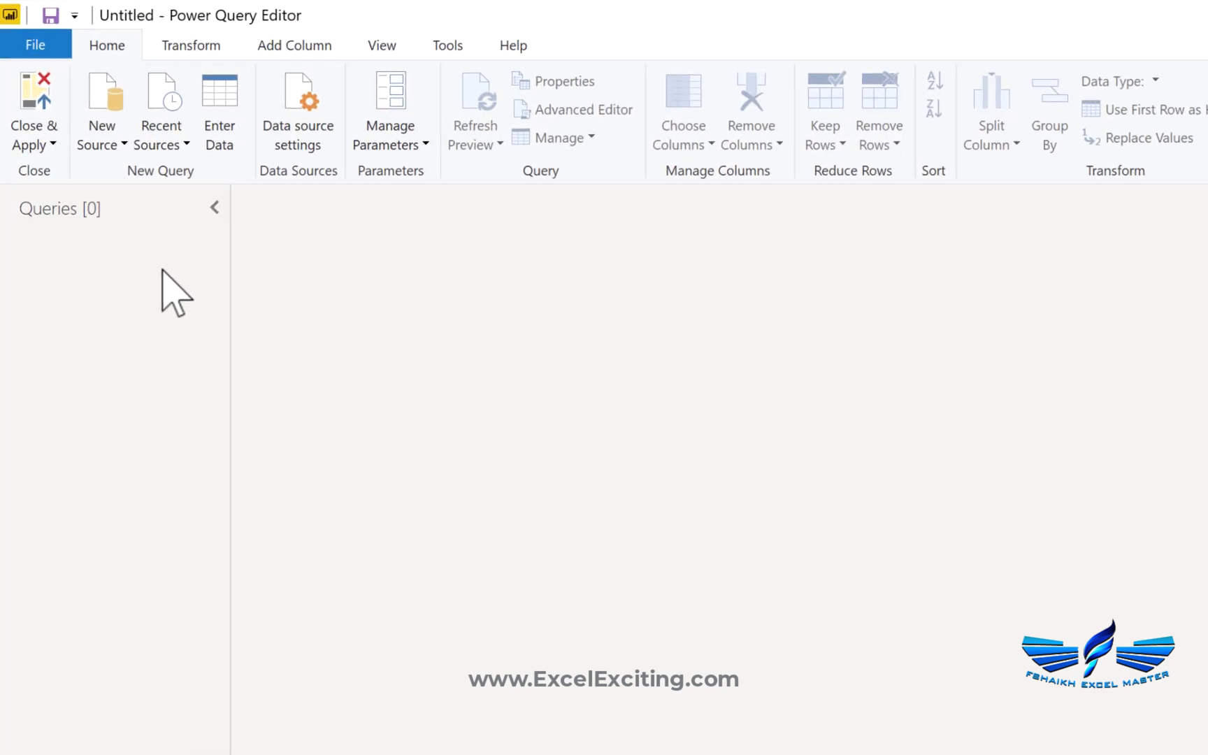
- Add a new blank query from the Queries pane's New Query menu
{"action": "right_click", "coordinate": [162, 270]}
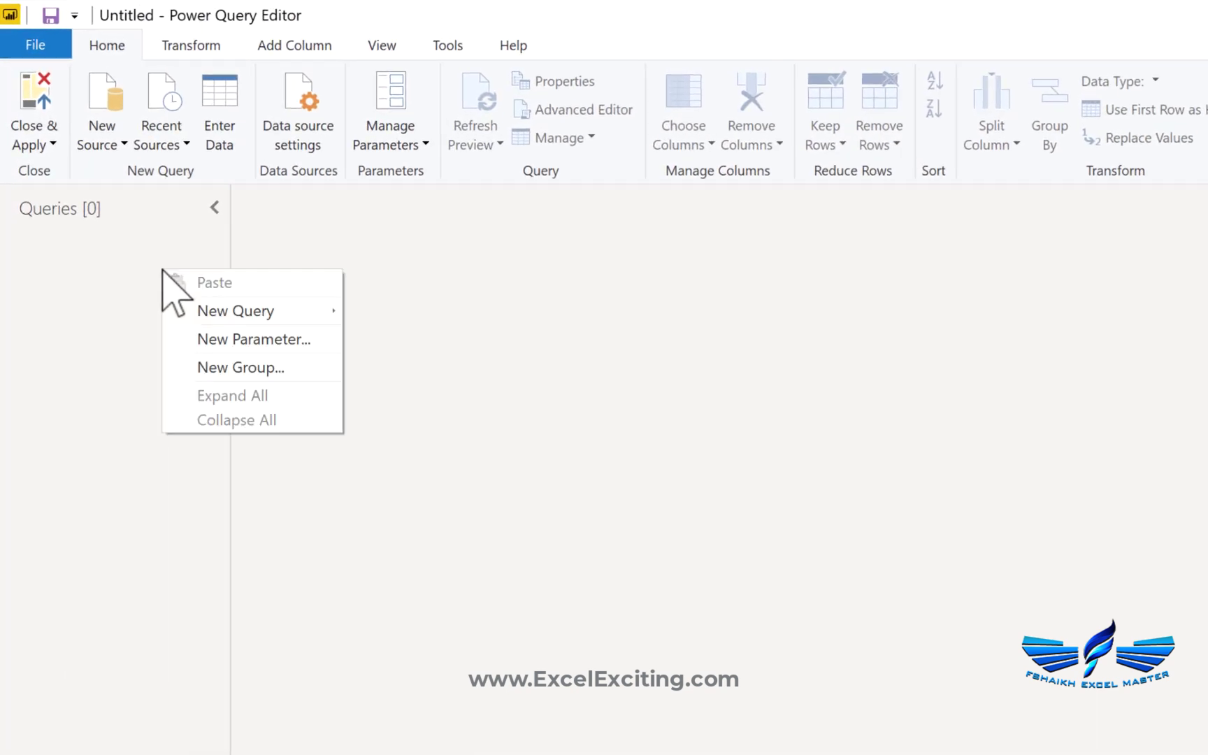
{"action": "mouse_move", "coordinate": [279, 311]}
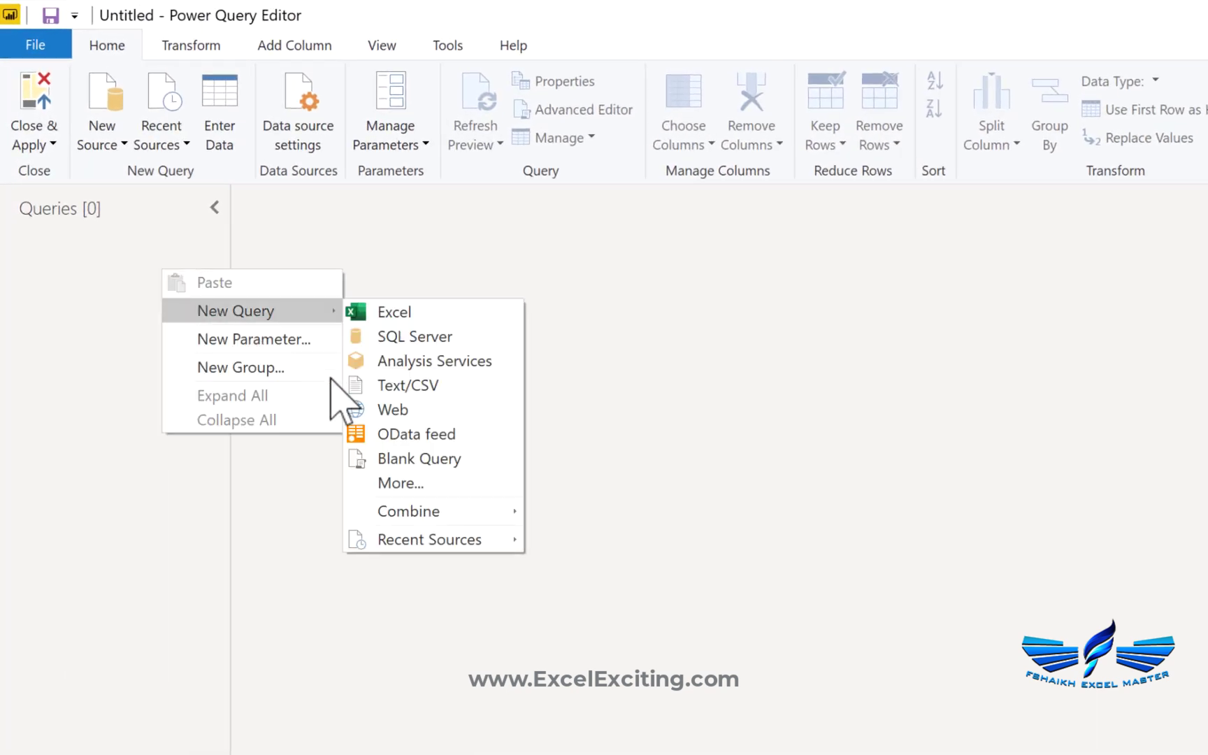
{"action": "left_click", "coordinate": [450, 459]}
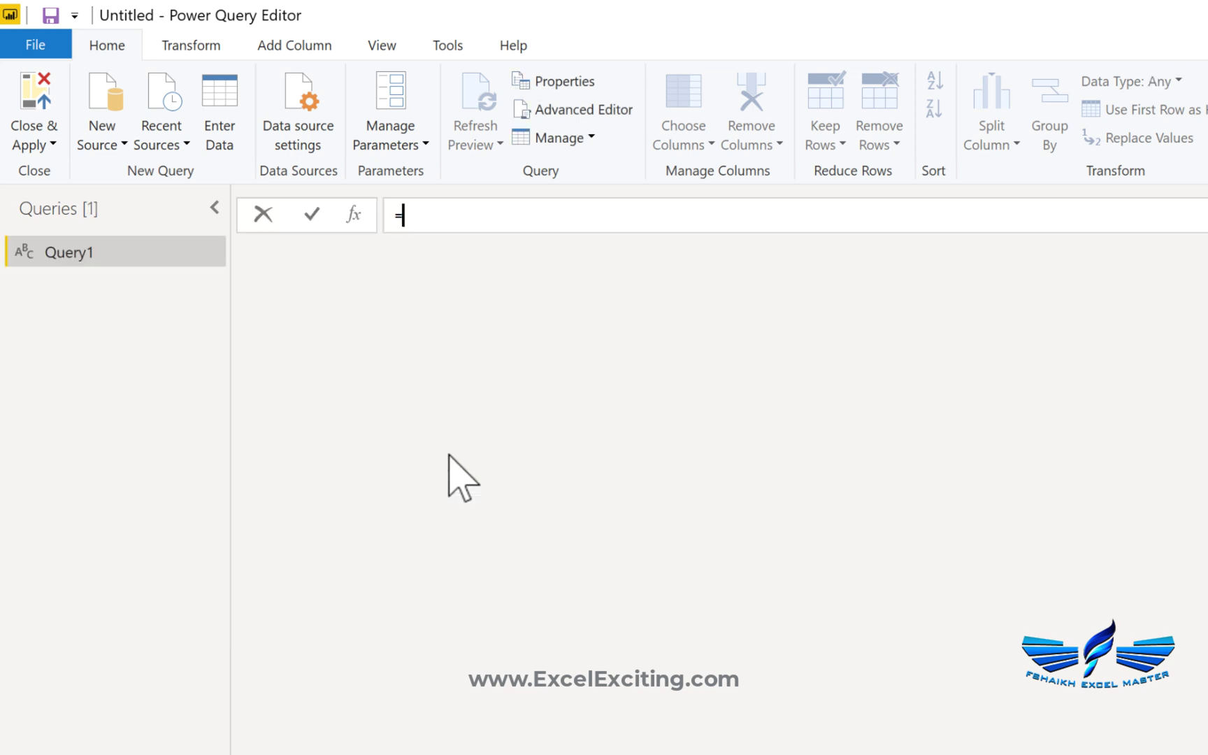
- Set Query1's formula to = DateTime.LocalNow(), returning 2020-06-06T20:23:23.3855506
{"action": "type", "text": "localnow"}
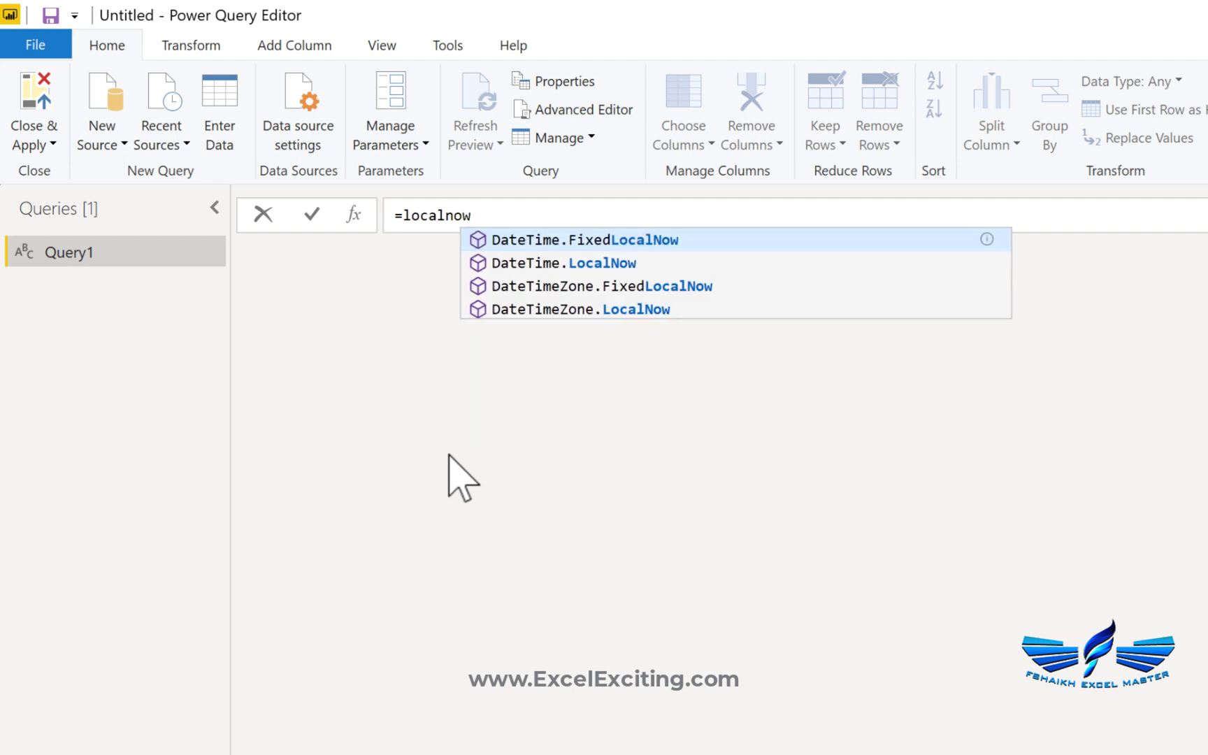
{"action": "key", "text": "Down"}
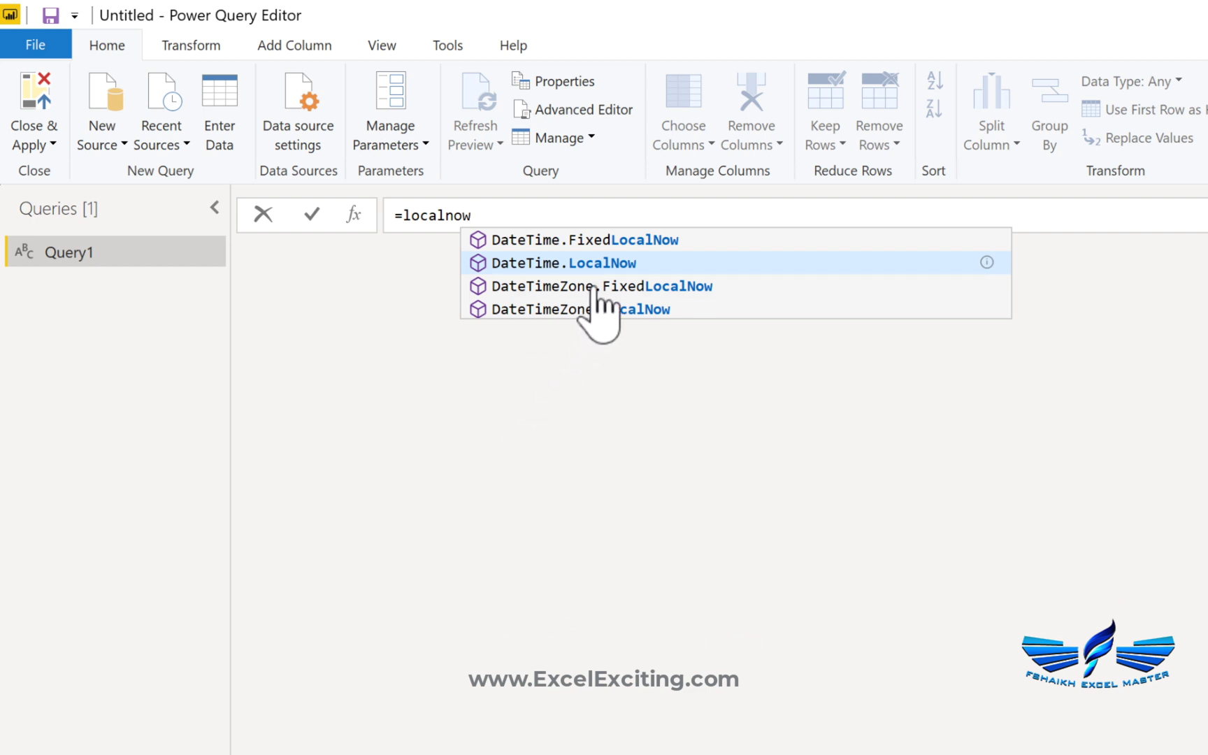
{"action": "left_click", "coordinate": [664, 263]}
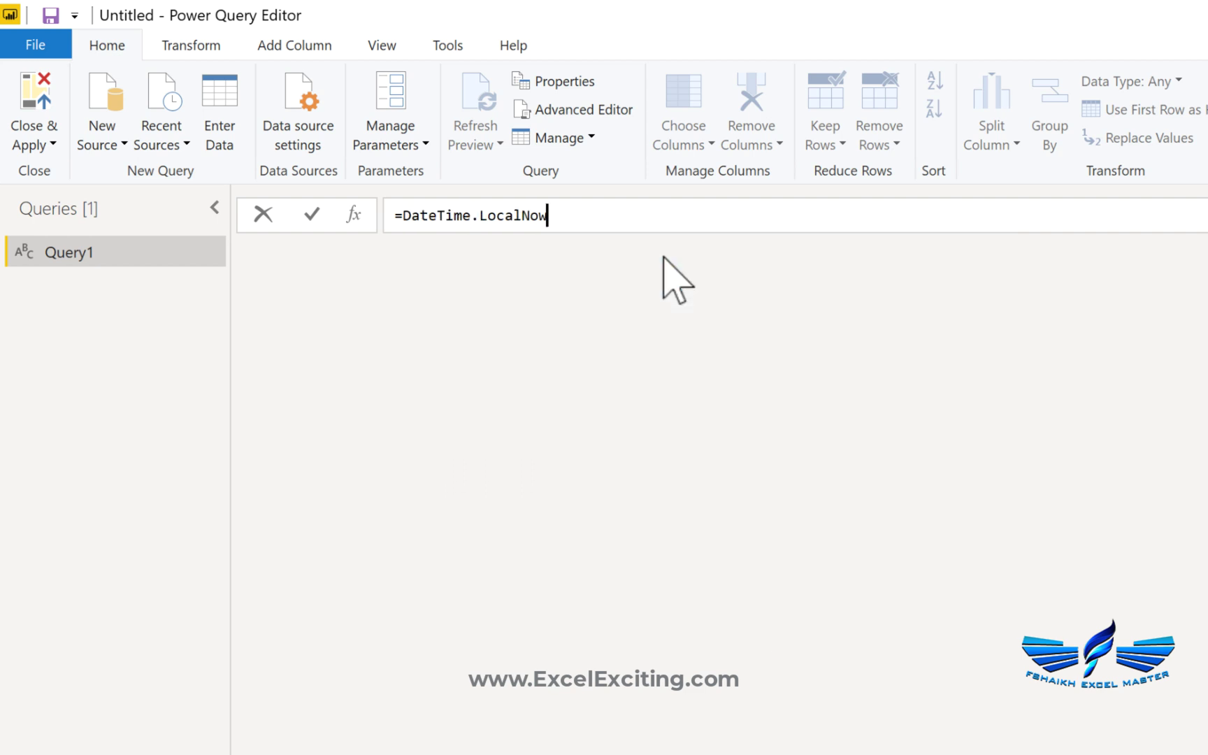
{"action": "key", "text": "Return"}
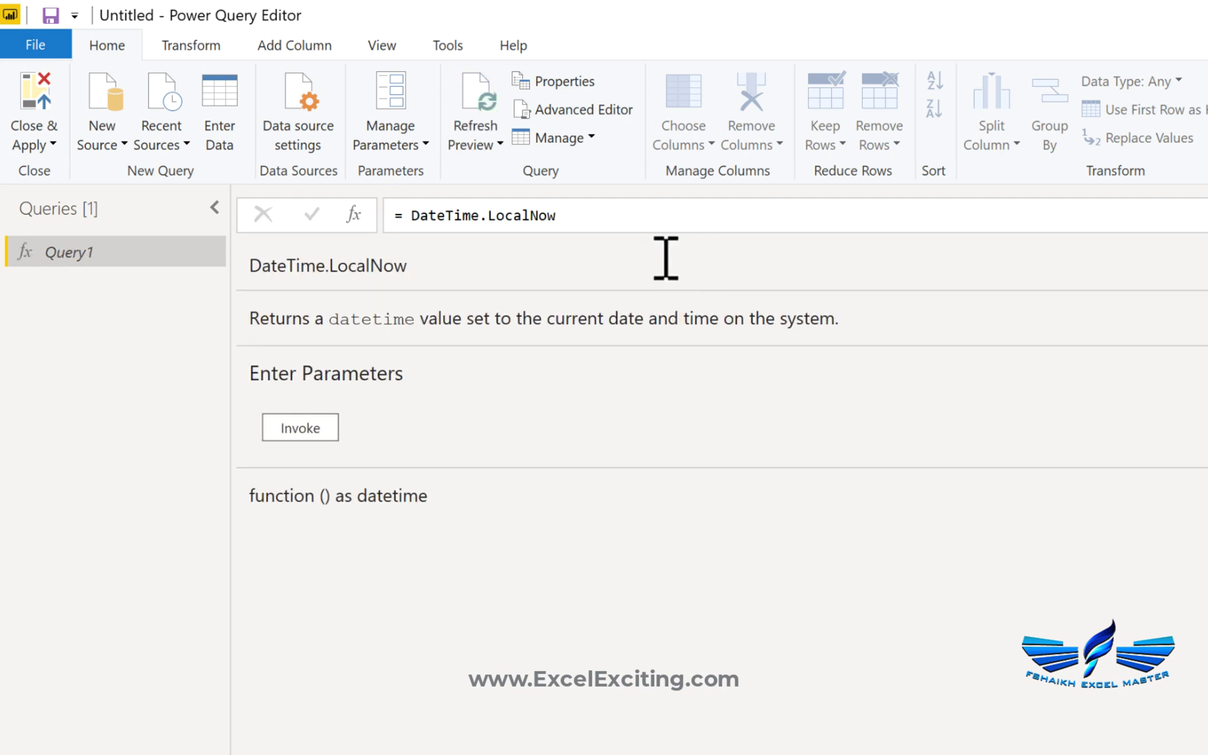
{"action": "left_click", "coordinate": [686, 210]}
{"action": "type", "text": "("}
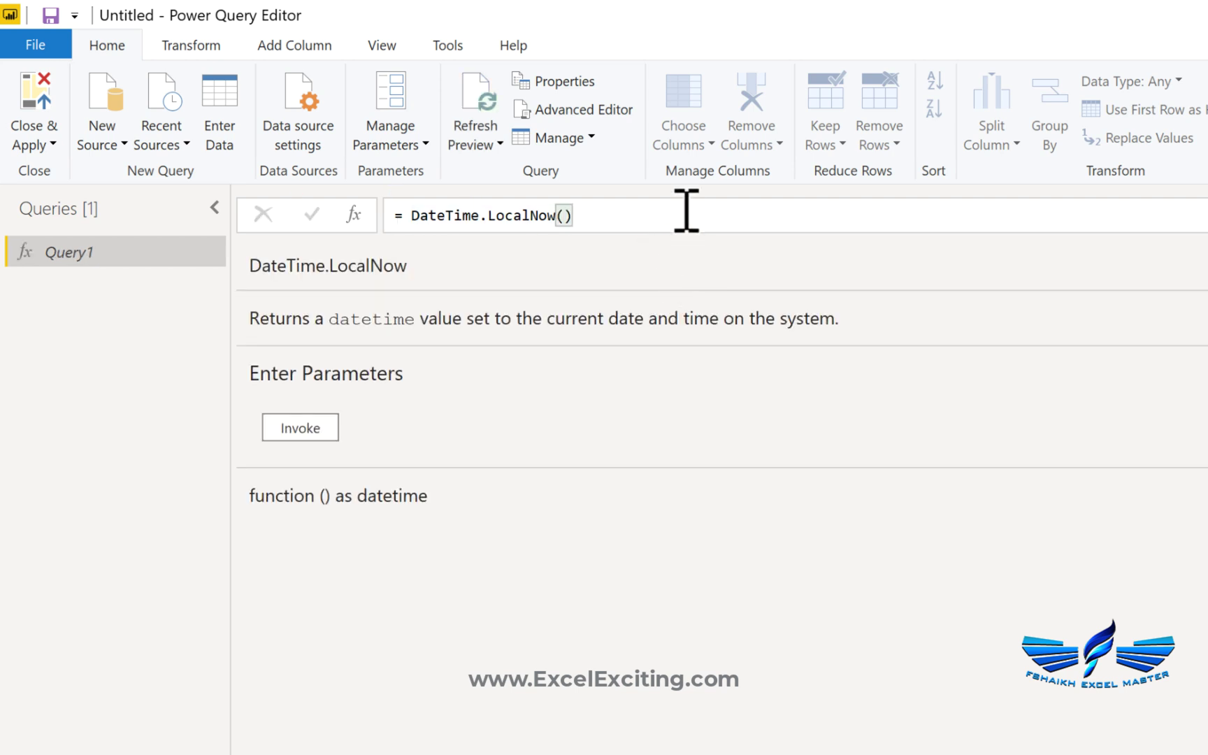
{"action": "key", "text": "Return"}
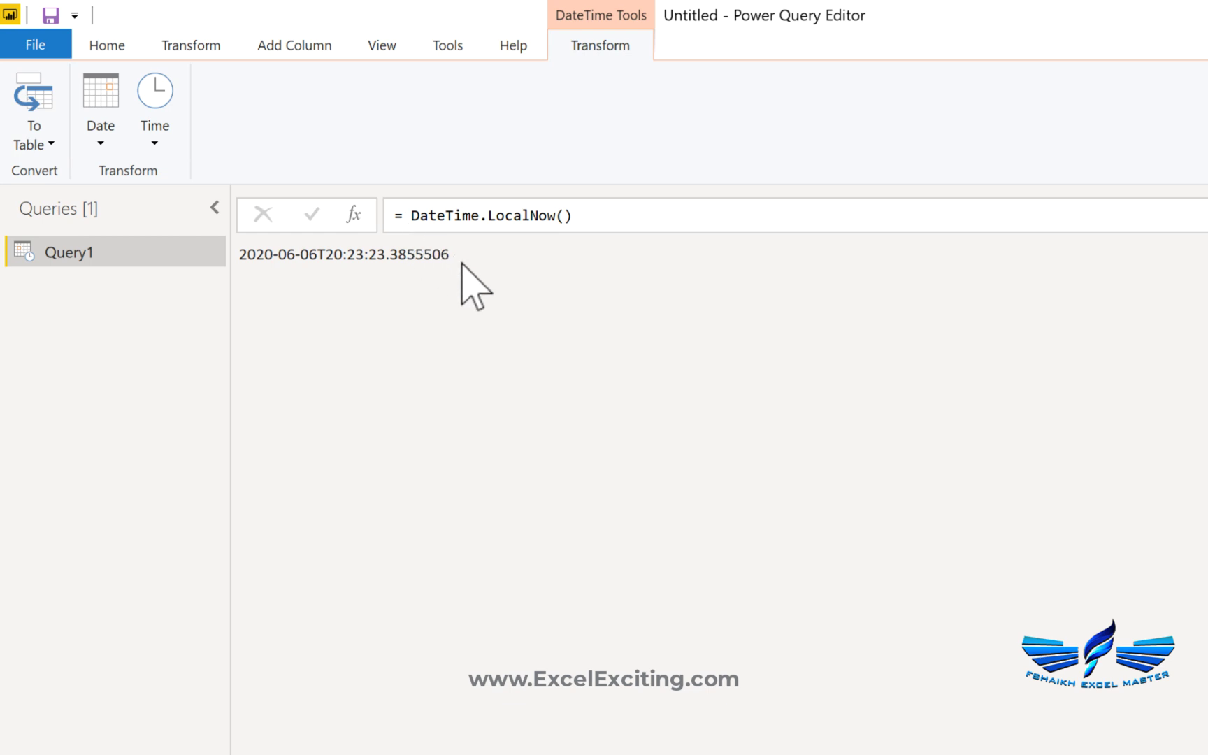
- Wrap Query1's formula as = DateTime.Date( DateTime.LocalNow() ) so it returns only 6/6/2020
{"action": "left_click", "coordinate": [404, 216]}
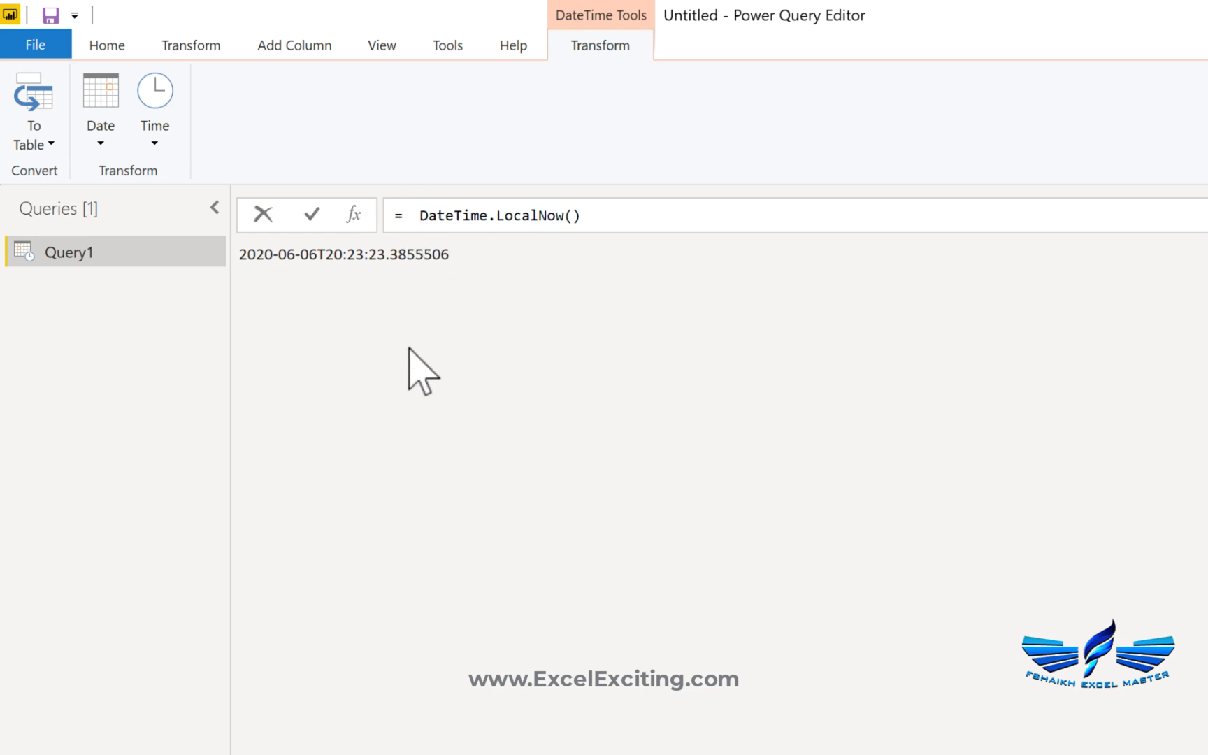
{"action": "type", "text": "datetime"}
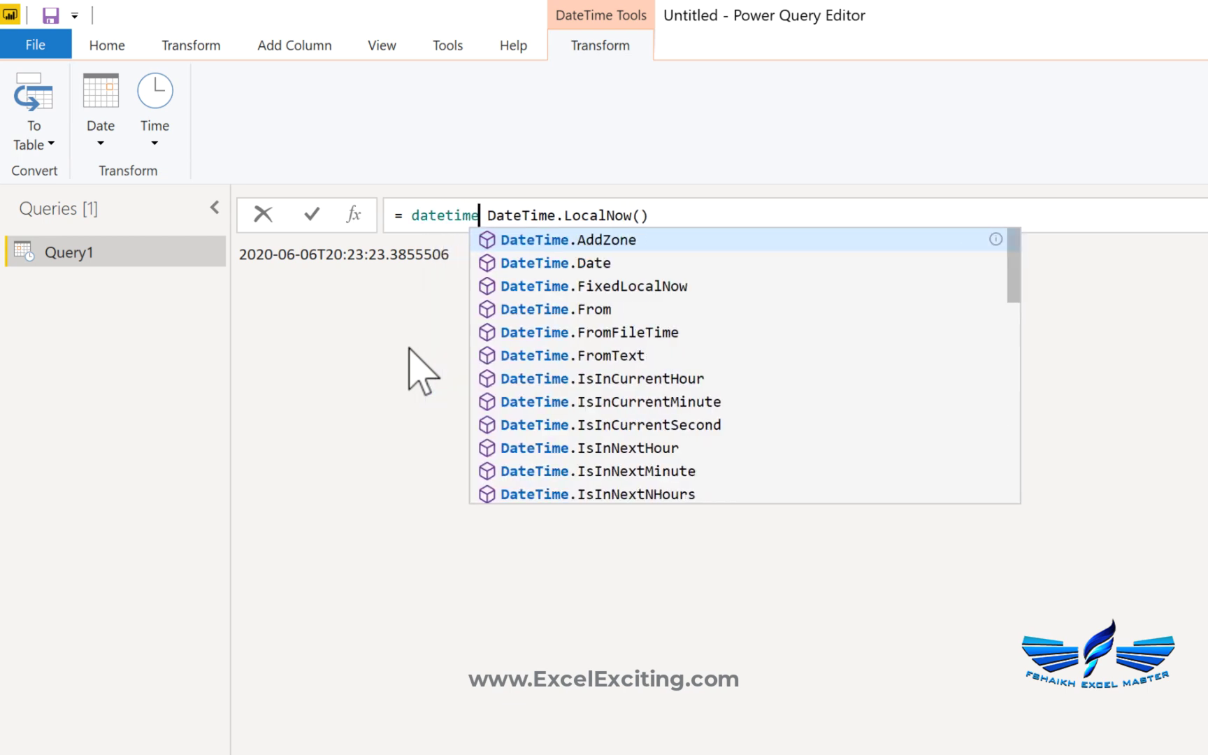
{"action": "type", "text": ".date"}
{"action": "key", "text": "Tab"}
{"action": "type", "text": "("}
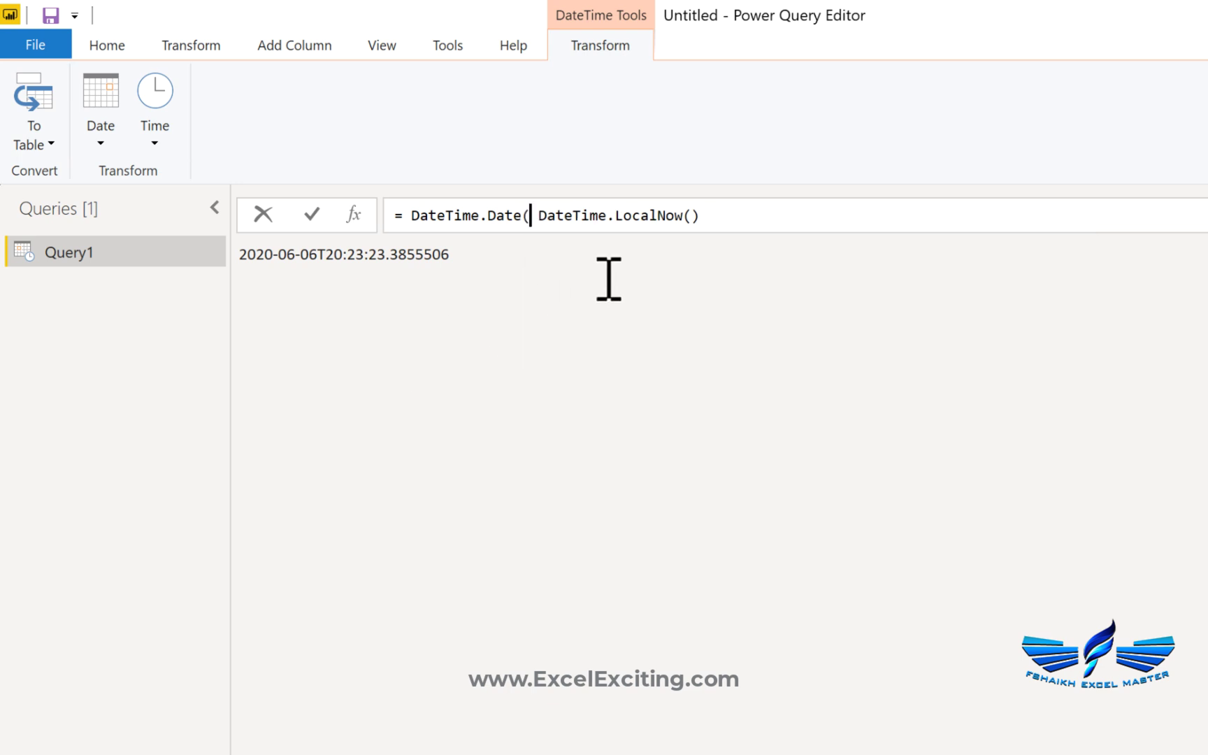
{"action": "left_click", "coordinate": [760, 224]}
{"action": "type", "text": ")"}
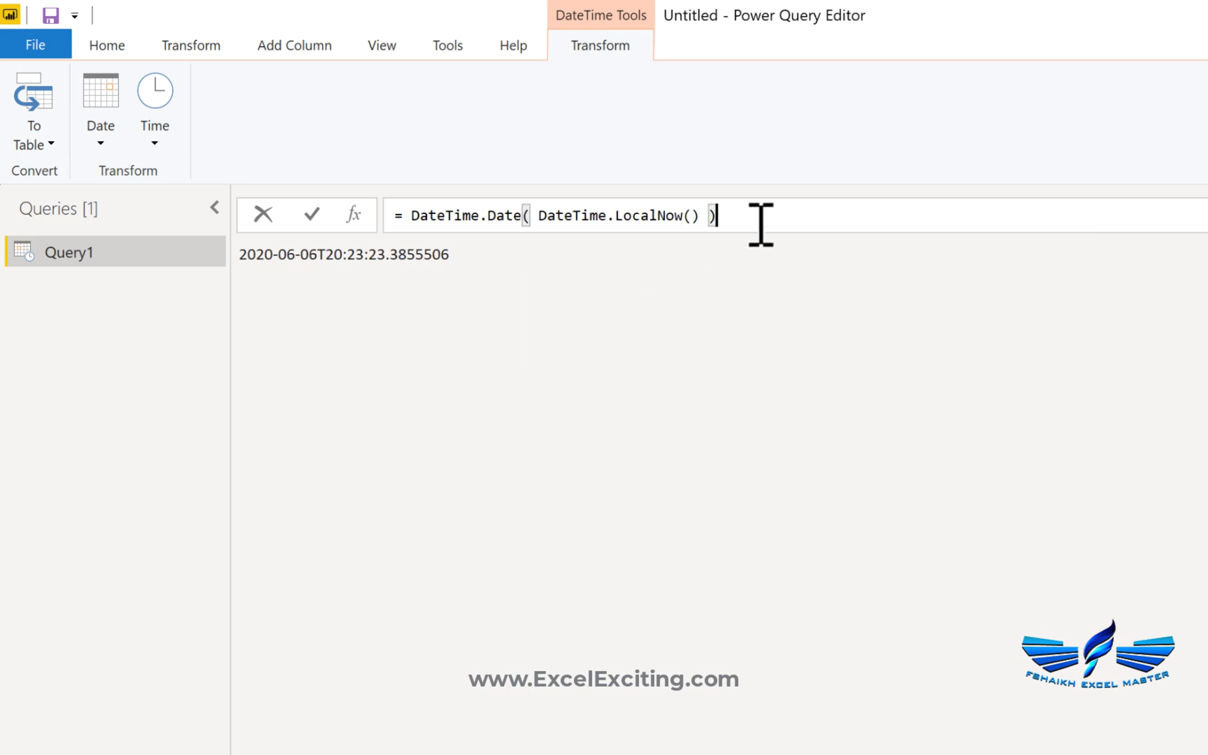
{"action": "key", "text": "Return"}
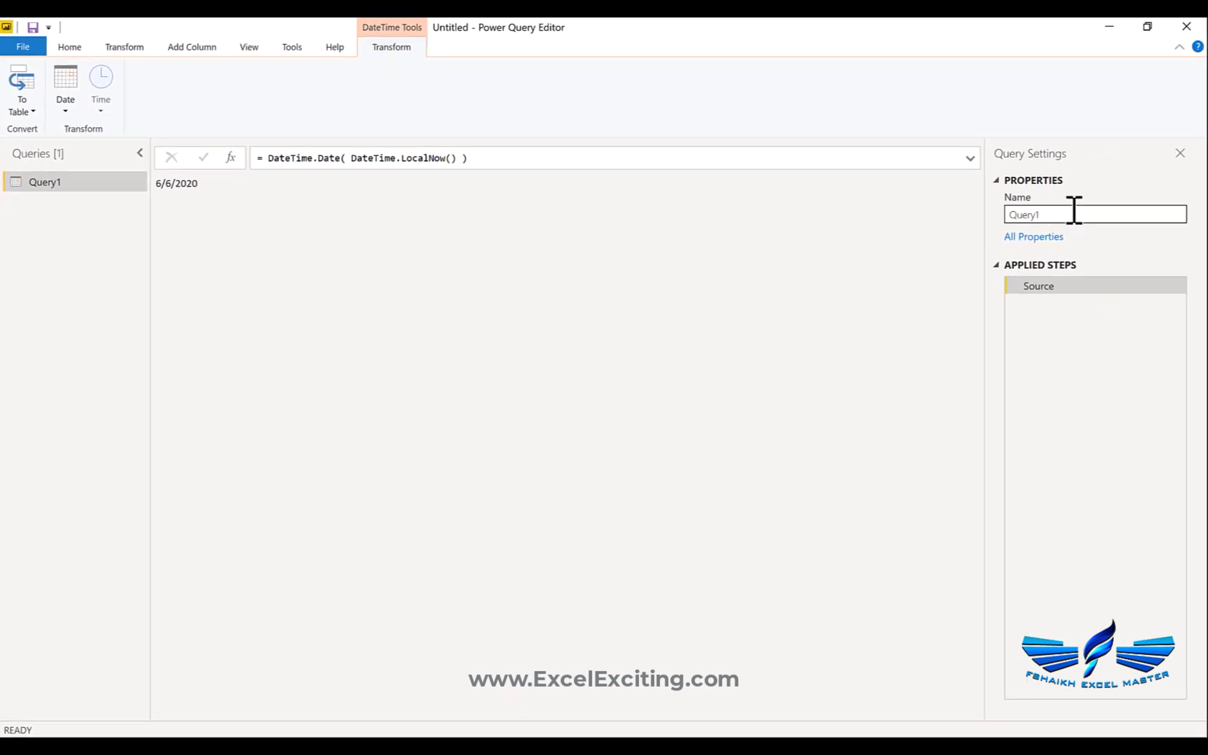
- Change the query name in Query Settings from Query1 to TodayDate
{"action": "left_click", "coordinate": [1073, 214]}
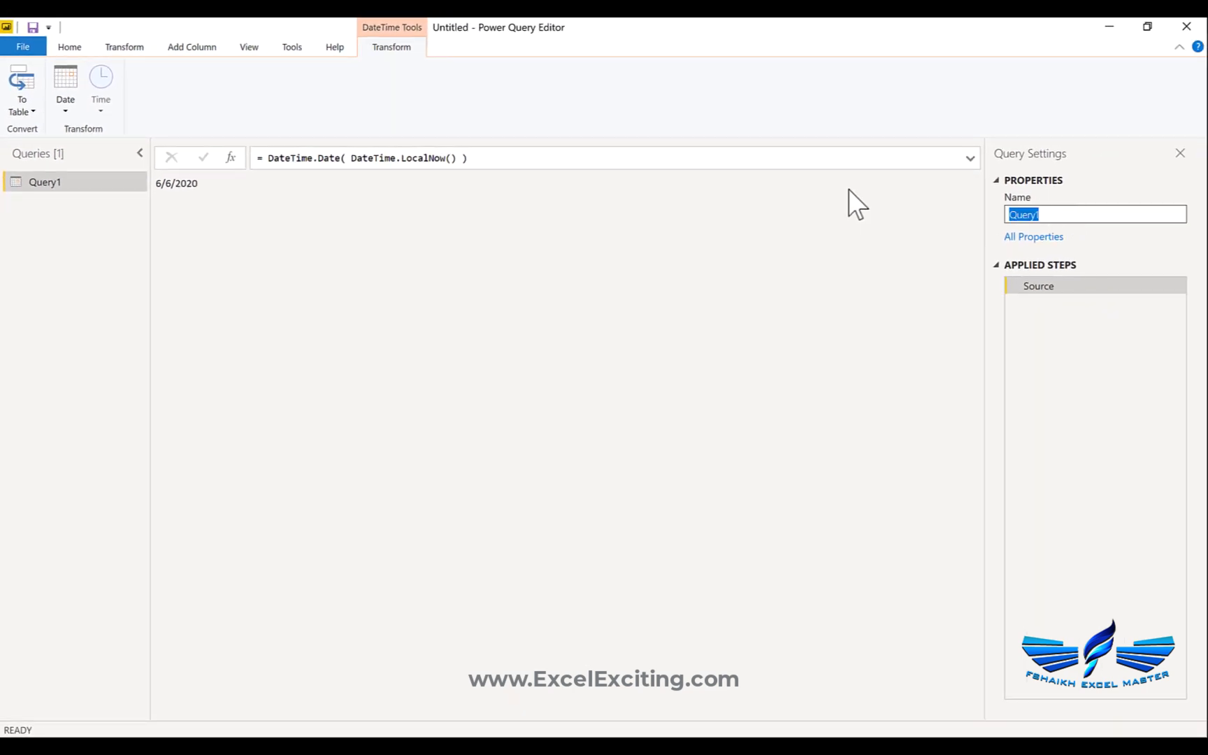
{"action": "type", "text": "TodayDate"}
{"action": "key", "text": "Return"}
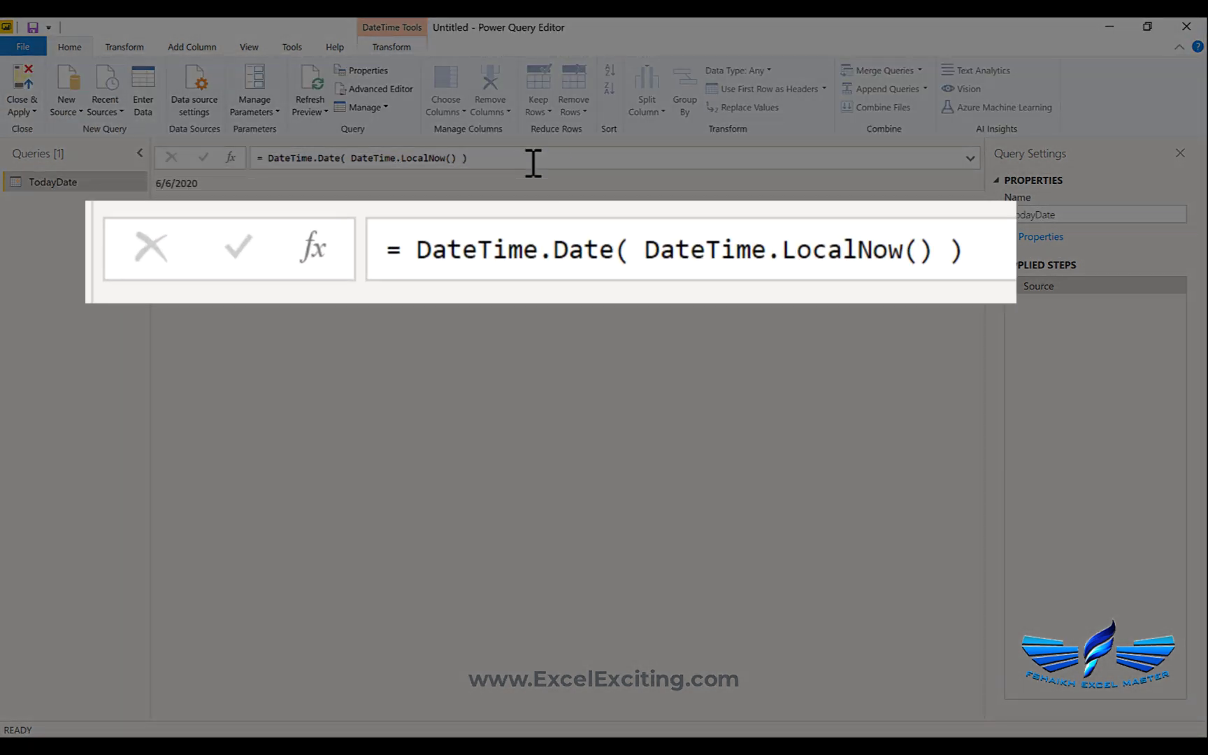
{"action": "left_click", "coordinate": [533, 164]}
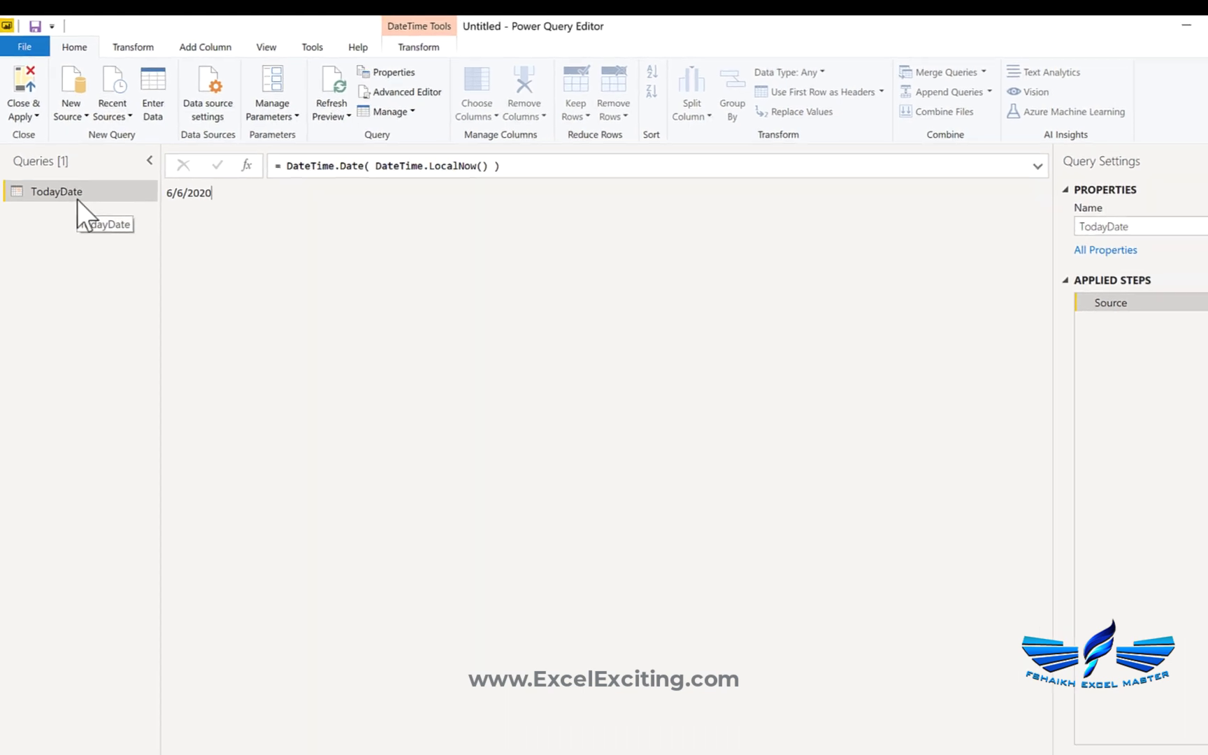
- Uncheck Enable load for TodayDate, then open and dismiss the Close & Apply options
{"action": "right_click", "coordinate": [72, 190]}
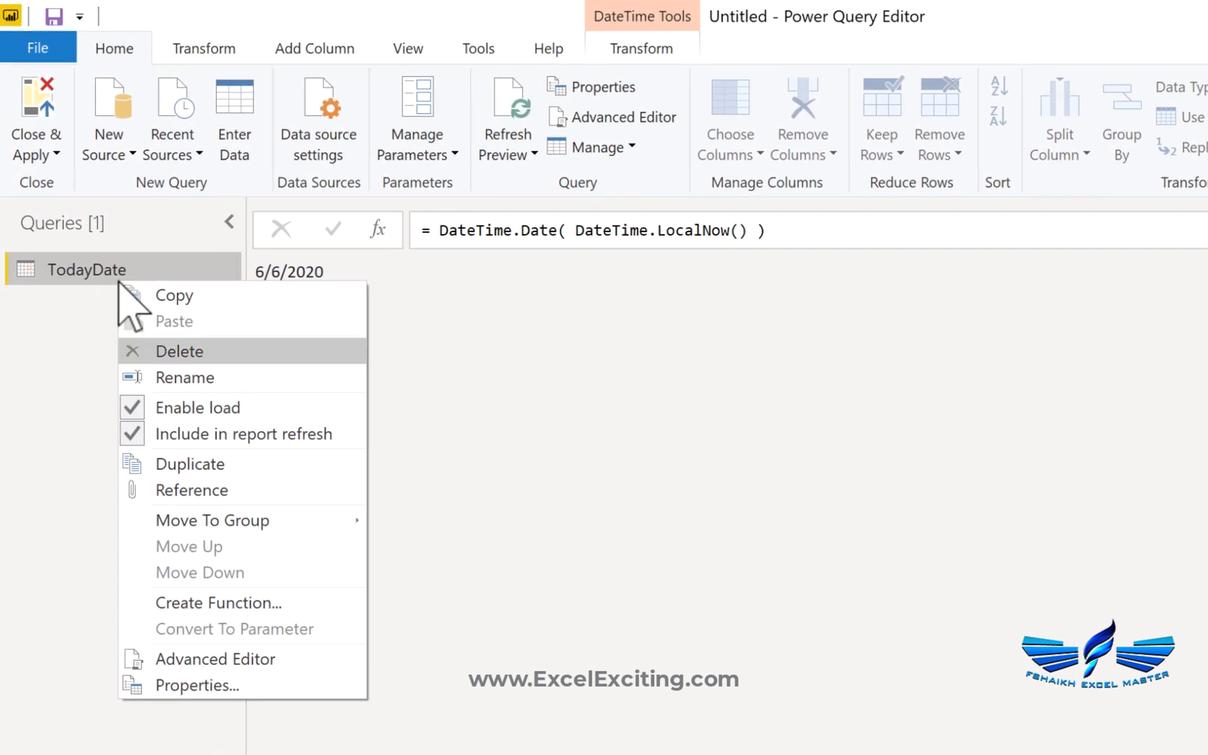
{"action": "left_click", "coordinate": [136, 407]}
{"action": "left_click", "coordinate": [31, 148]}
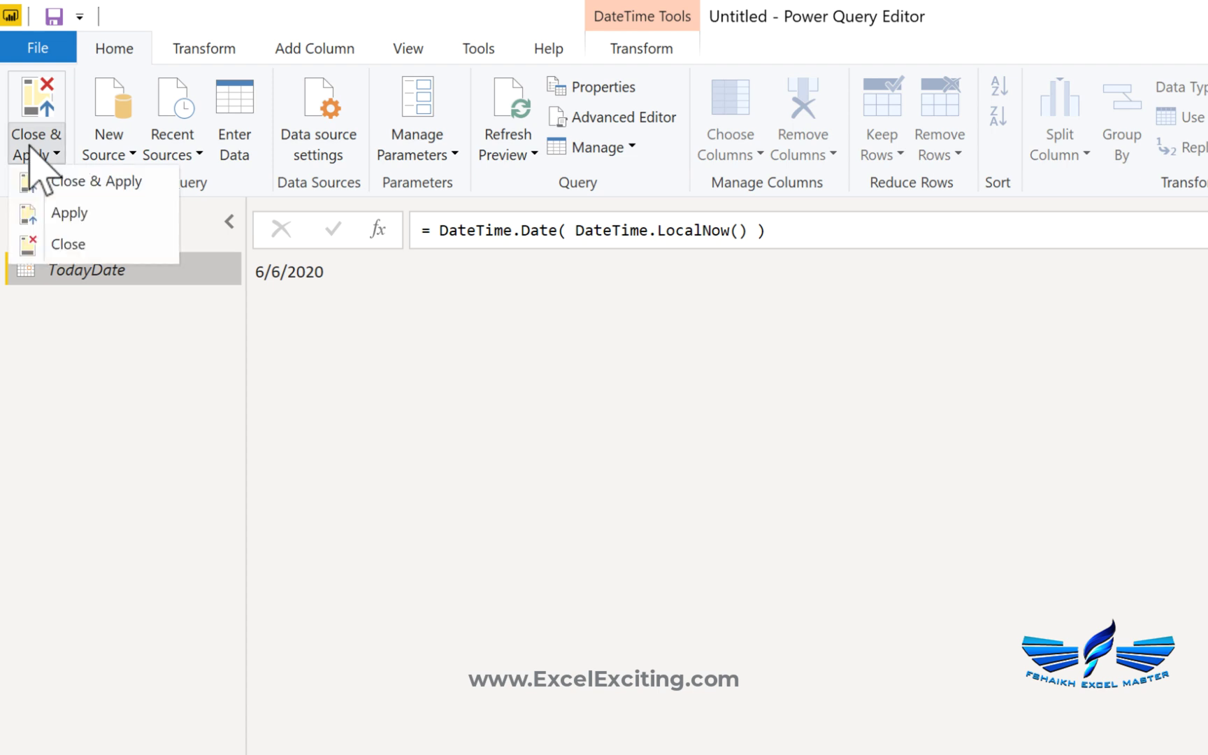
{"action": "left_click", "coordinate": [447, 426]}
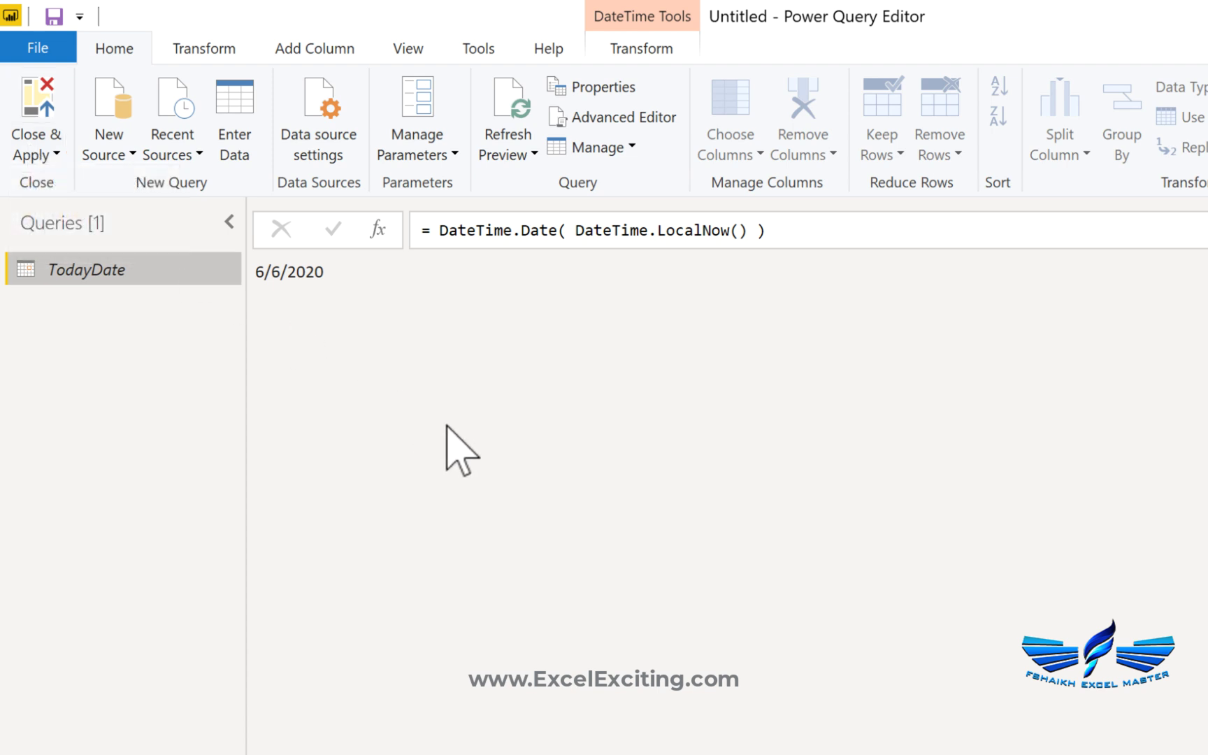